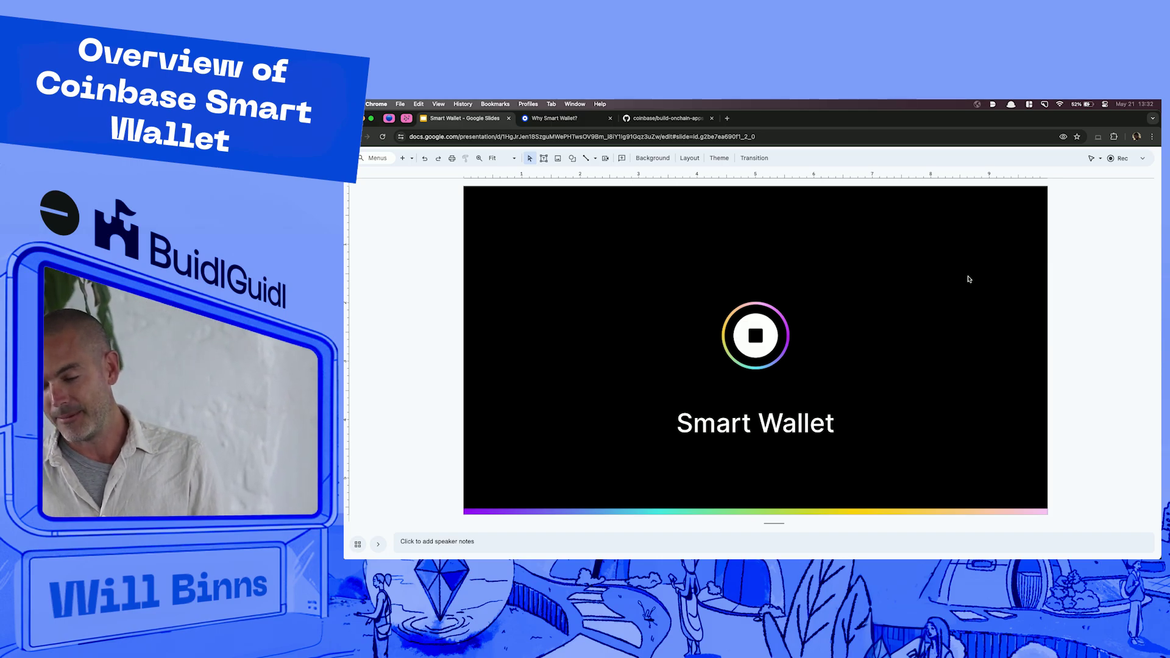
Advance two slides past the Base BUIDLers Group QR code to slide 3, the Agenda
key(Down)
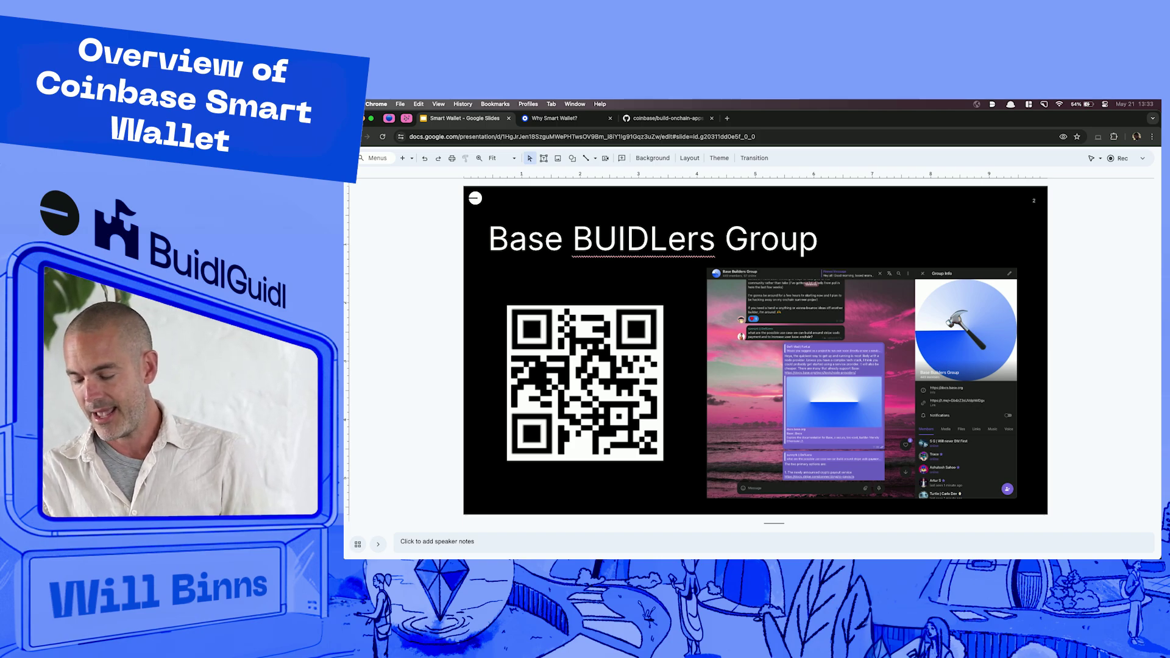
key(Down)
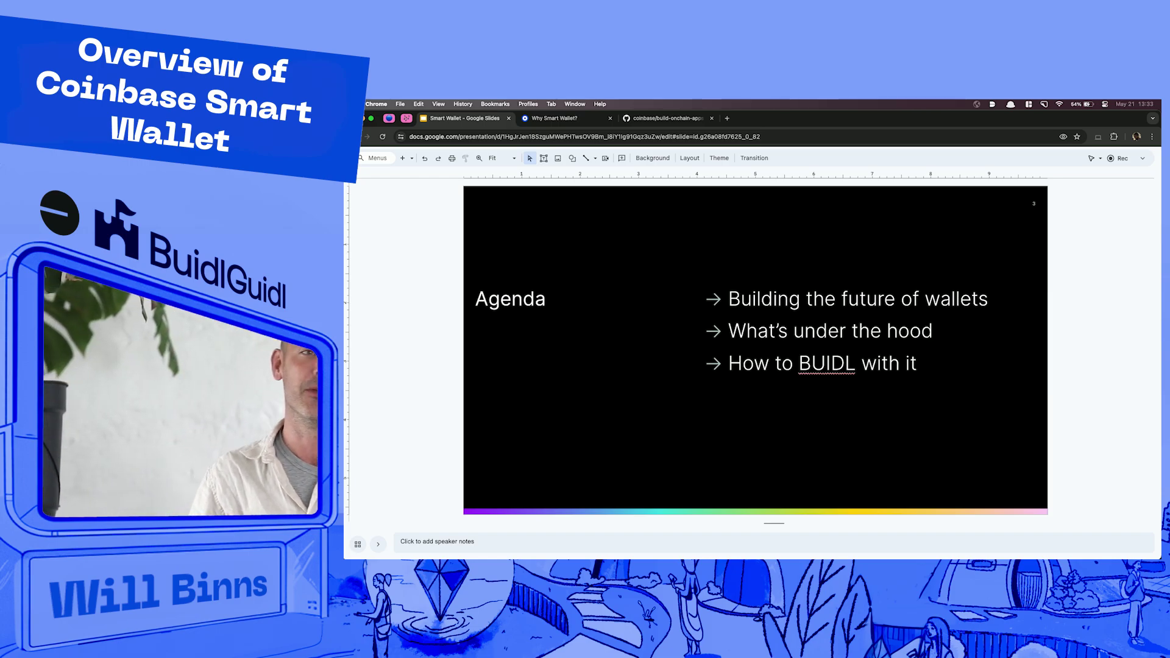
Step through the future-of-wallets and Our Mission slides to slide 6, 'It's too hard to get onchain today'
key(Down)
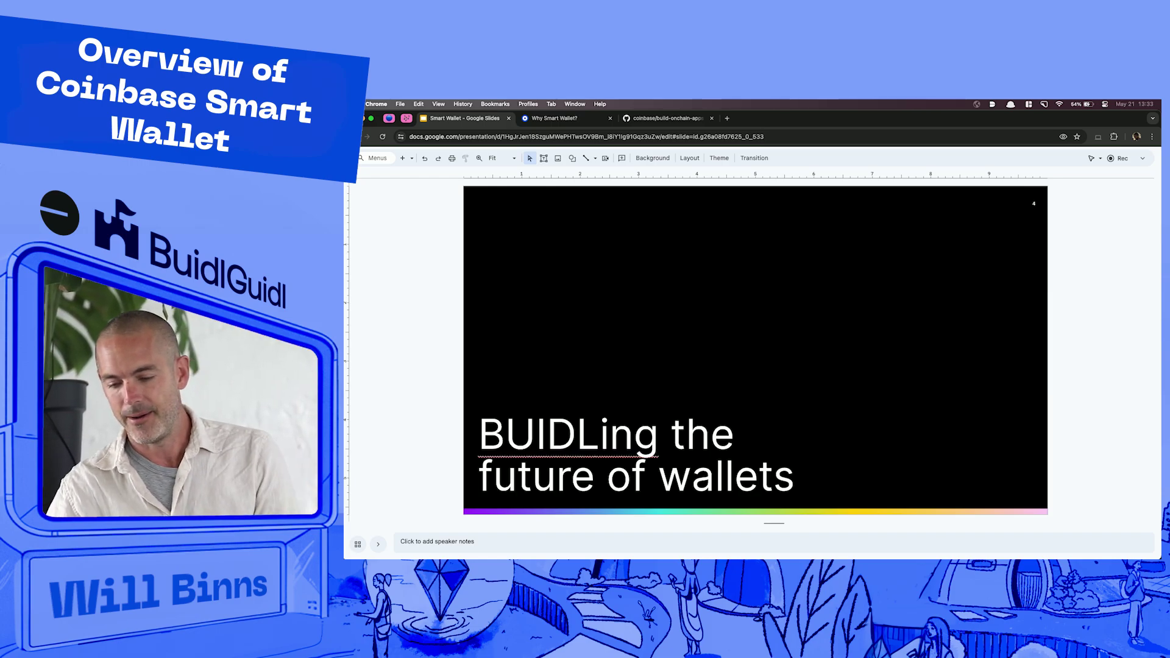
key(Down)
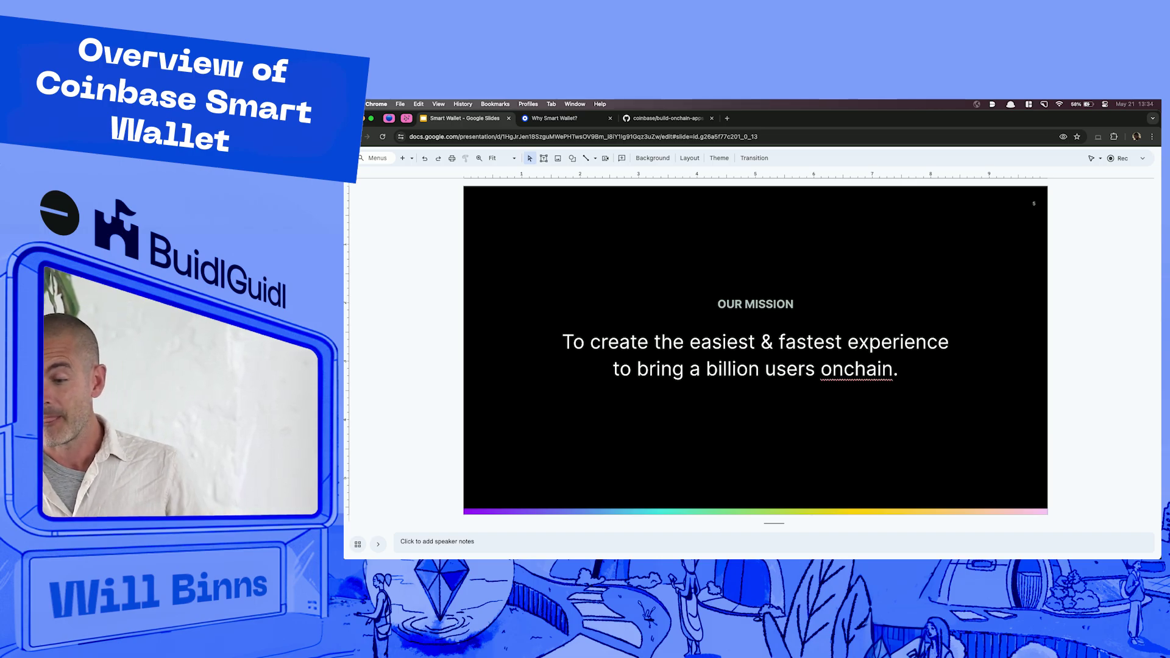
key(Down)
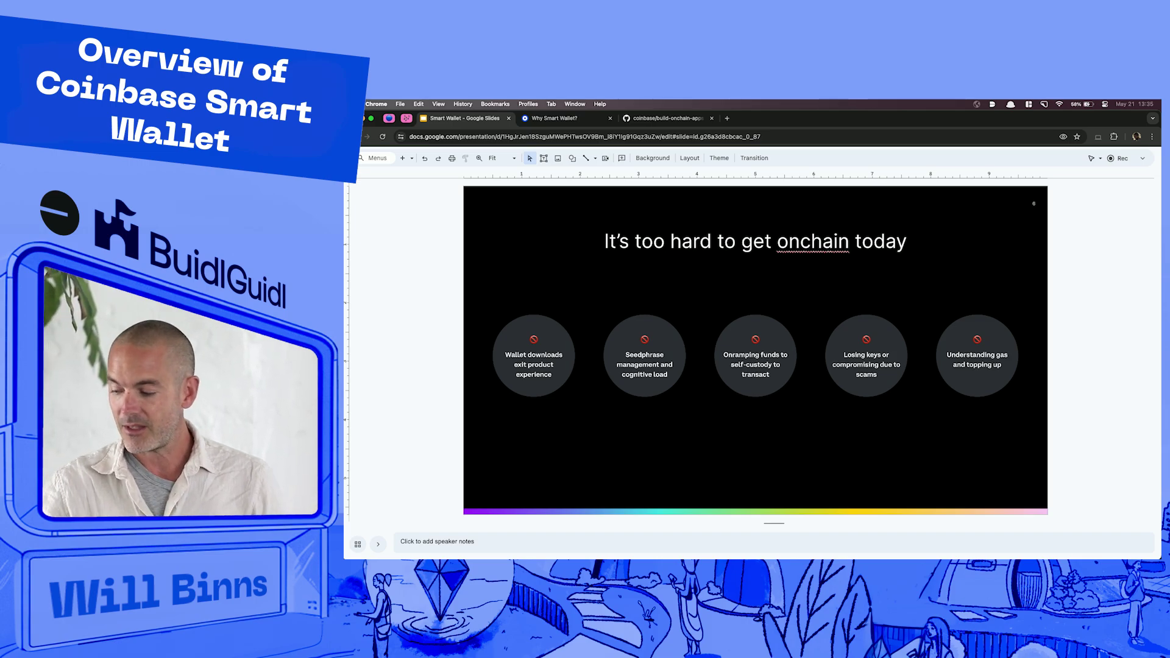
Step past slide 7, 'making it easier than ever', to slide 8, Additional benefits
key(Down)
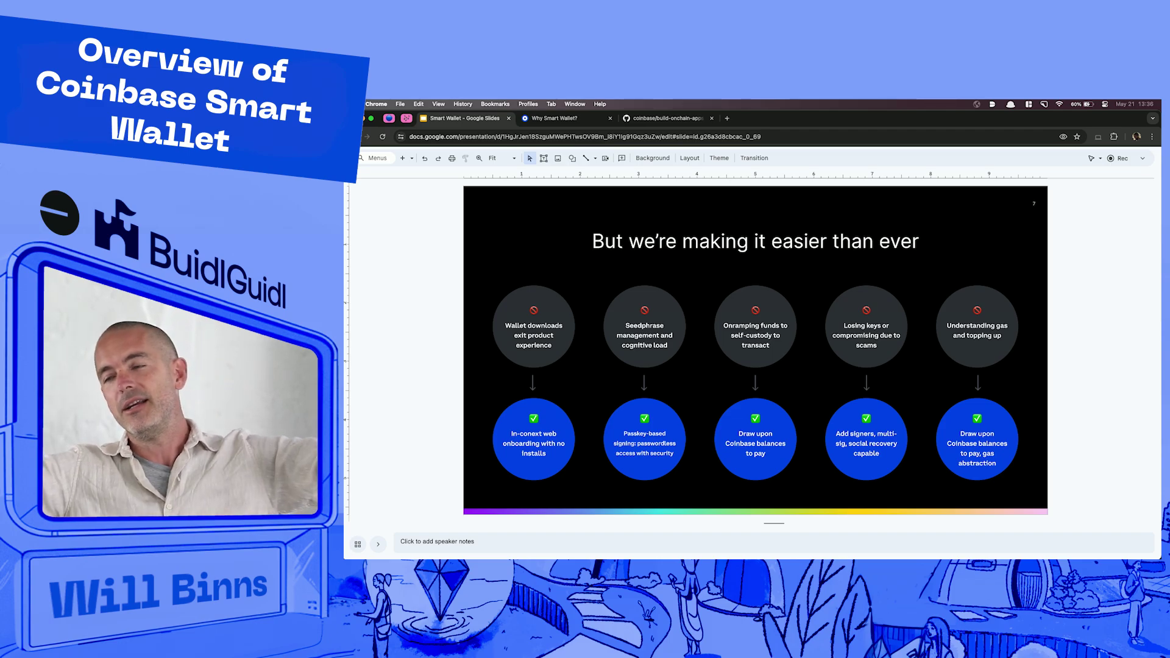
key(Down)
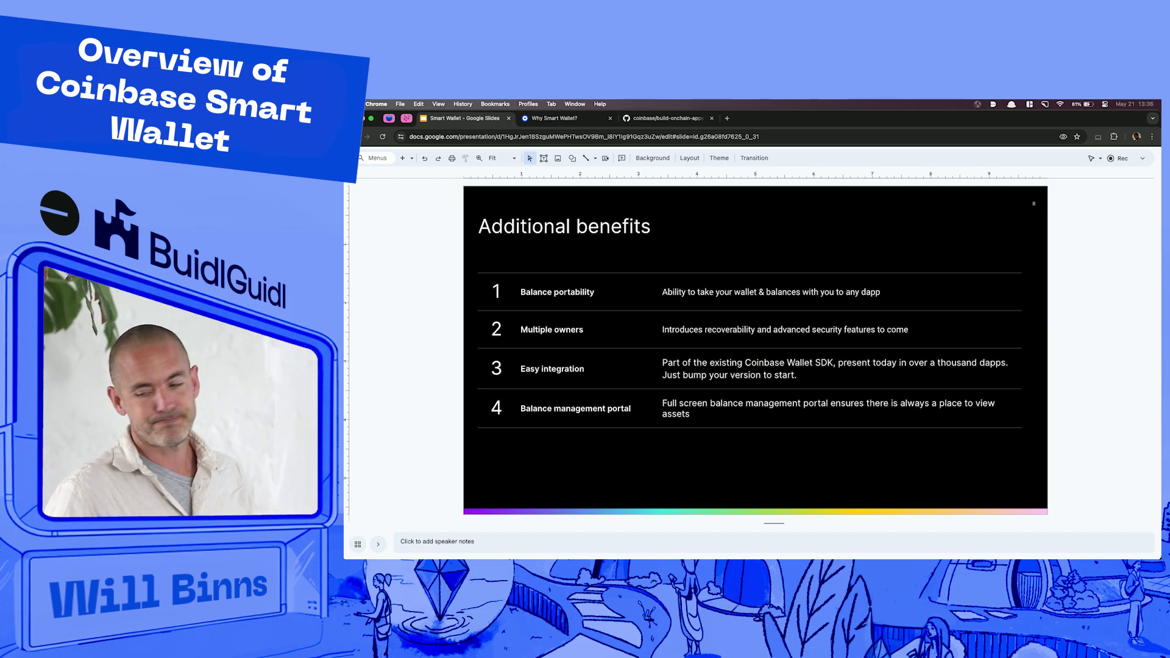
Advance through 'Open systems should be easy to access' to the black ✨Demo slide
key(Down)
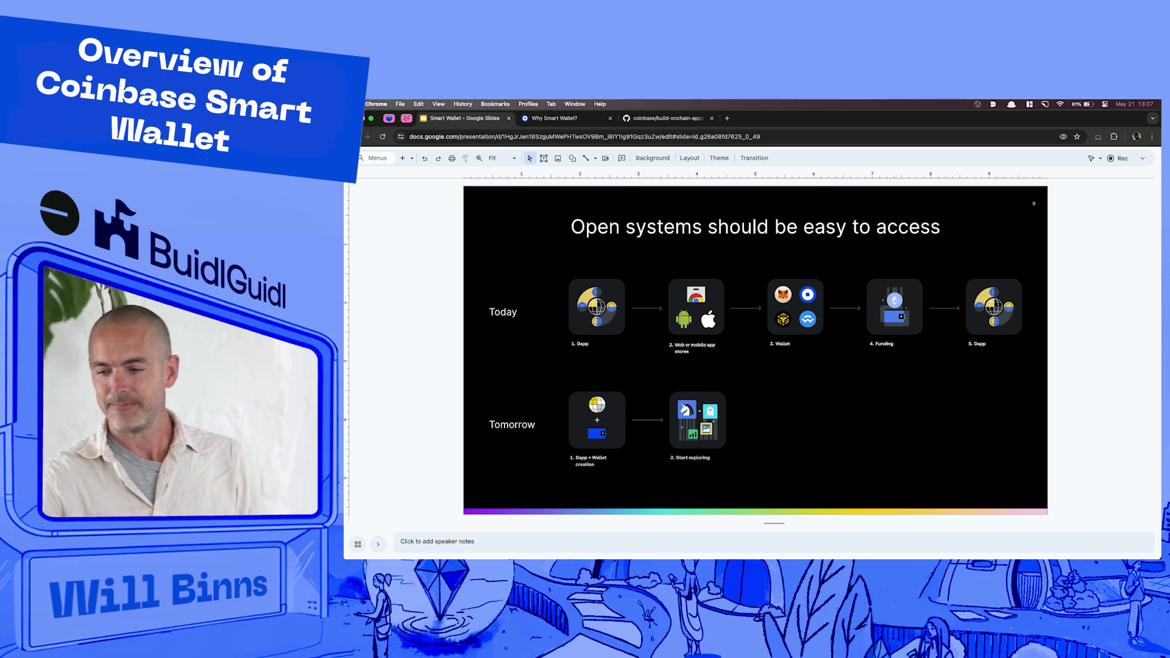
key(Down)
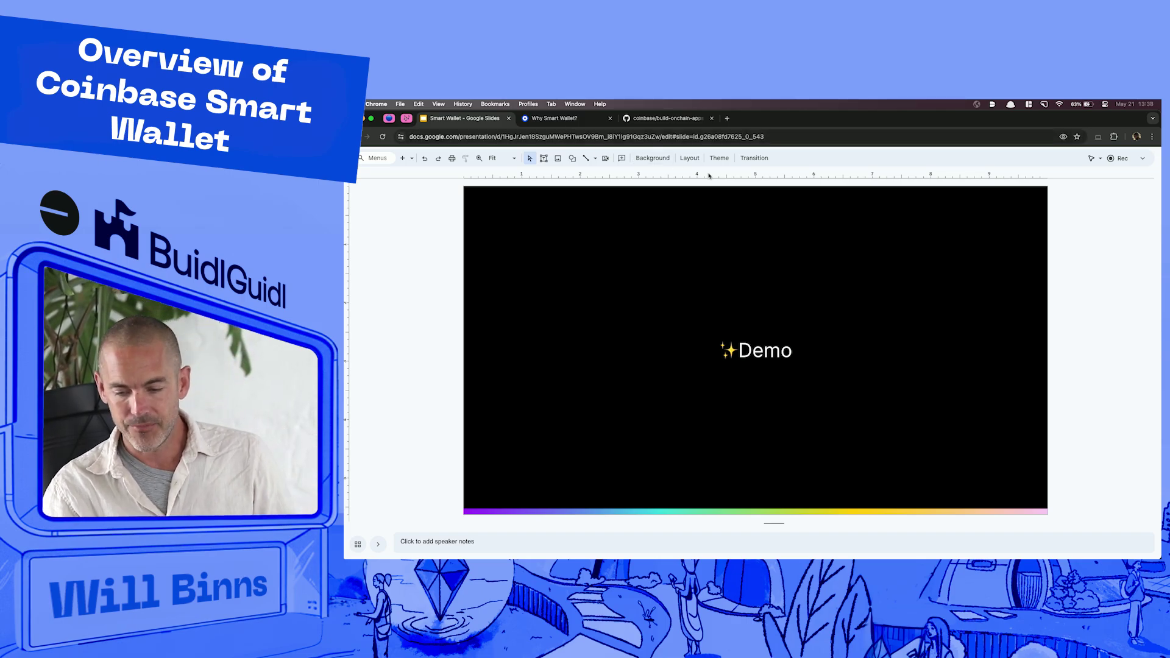
Load smart-wallet.xyz in a new Incognito window and hit Connect on the Early Adopter page
key(super+shift+n)
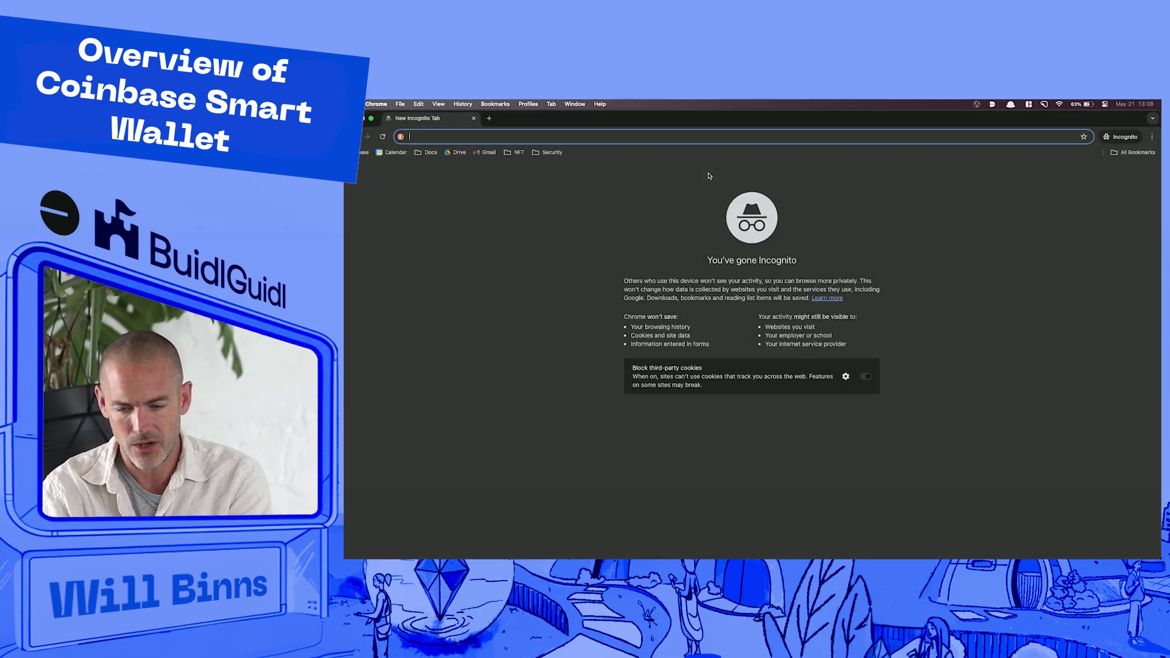
text(smart-wall)
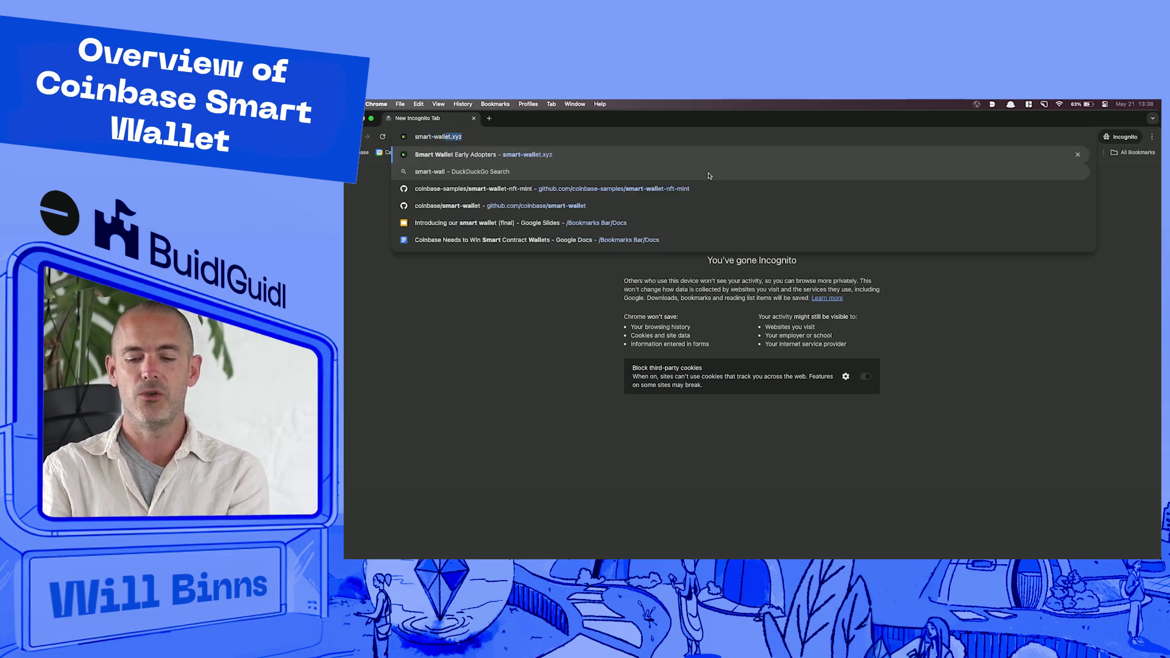
key(Return)
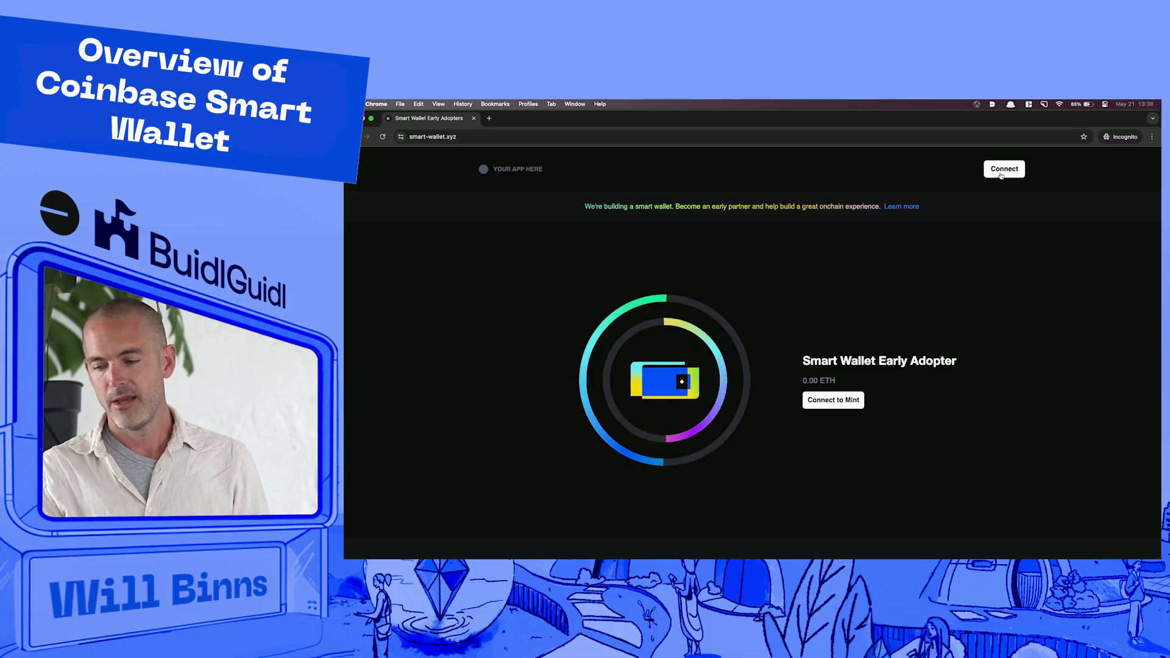
click(1001, 174)
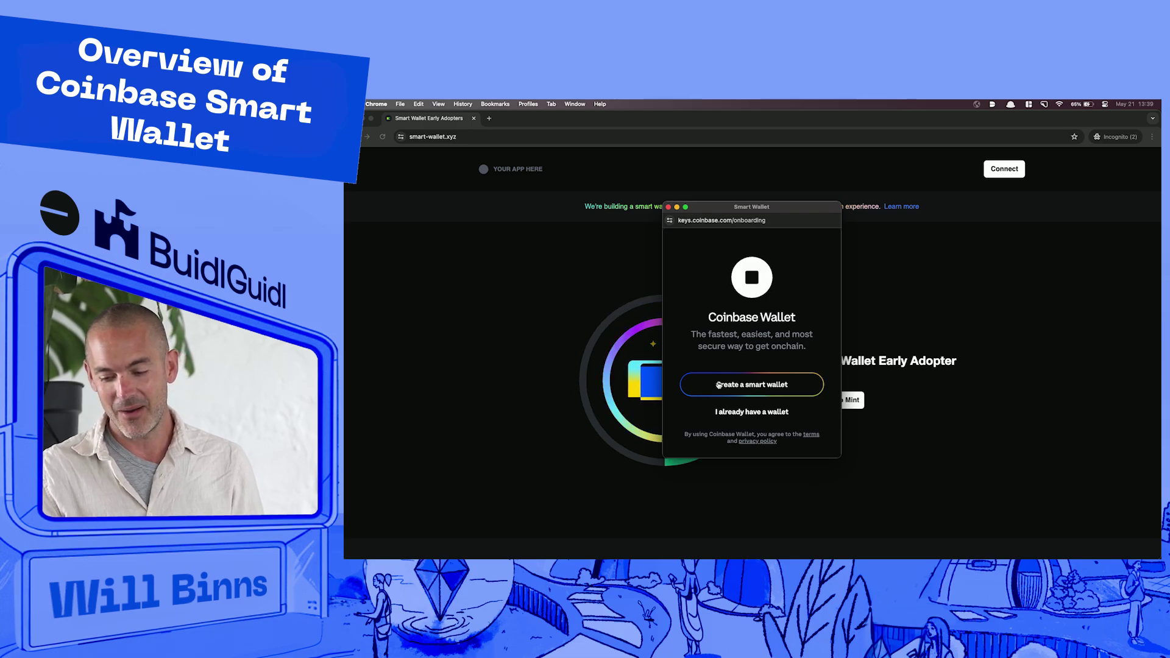
Create a smart wallet with a passkey saved to the Chrome profile, confirmed by Touch ID
click(719, 385)
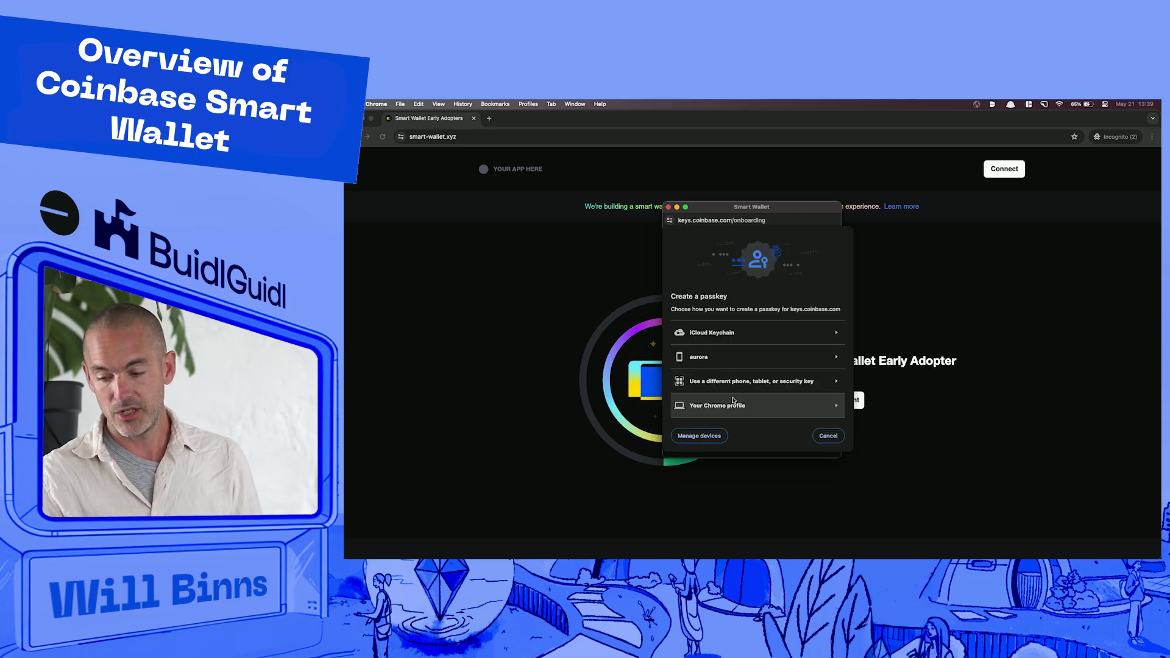
click(729, 403)
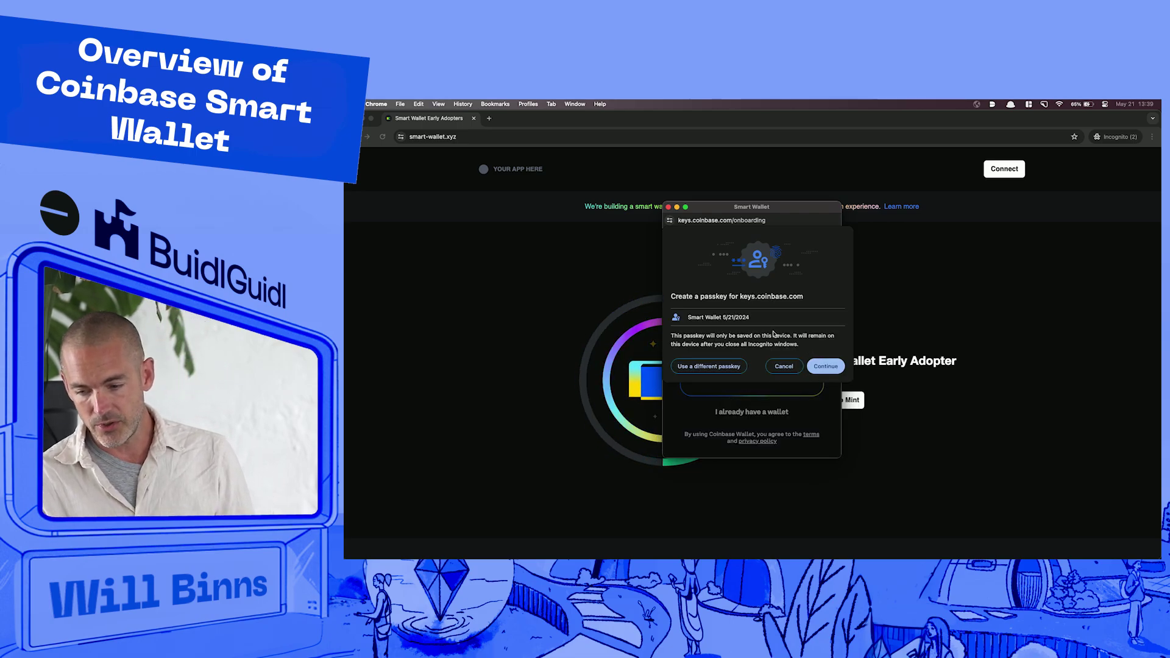
click(824, 366)
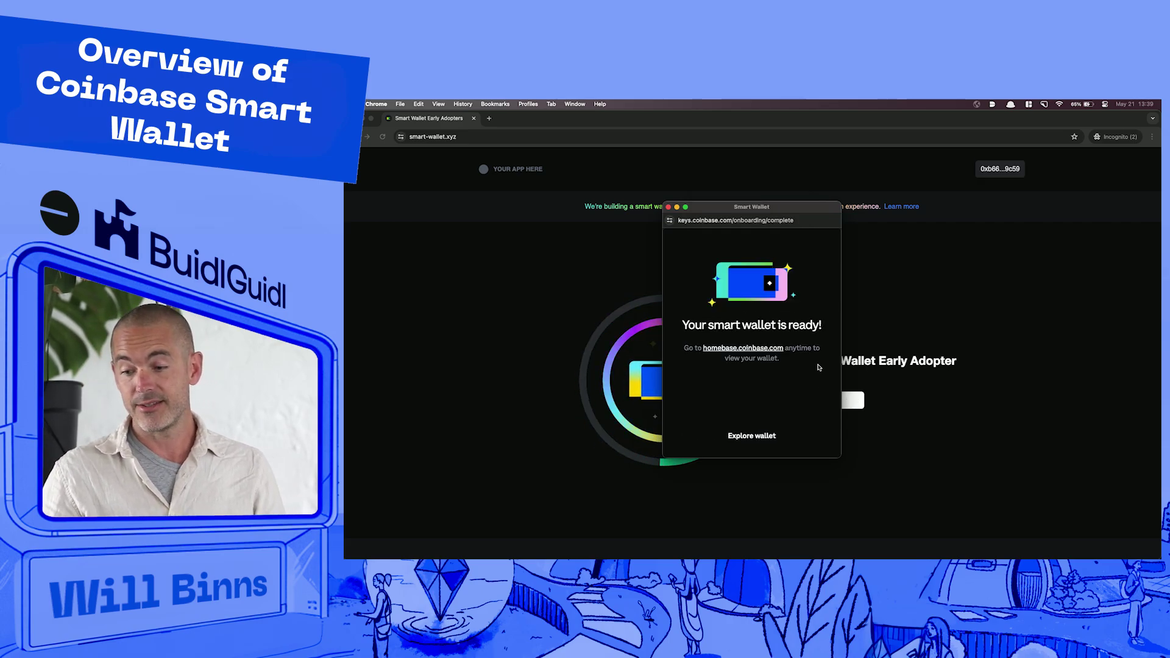
Dismiss the wallet-ready popup and mint the Smart Wallet Early Adopter NFT to reach the sponsored review
click(668, 207)
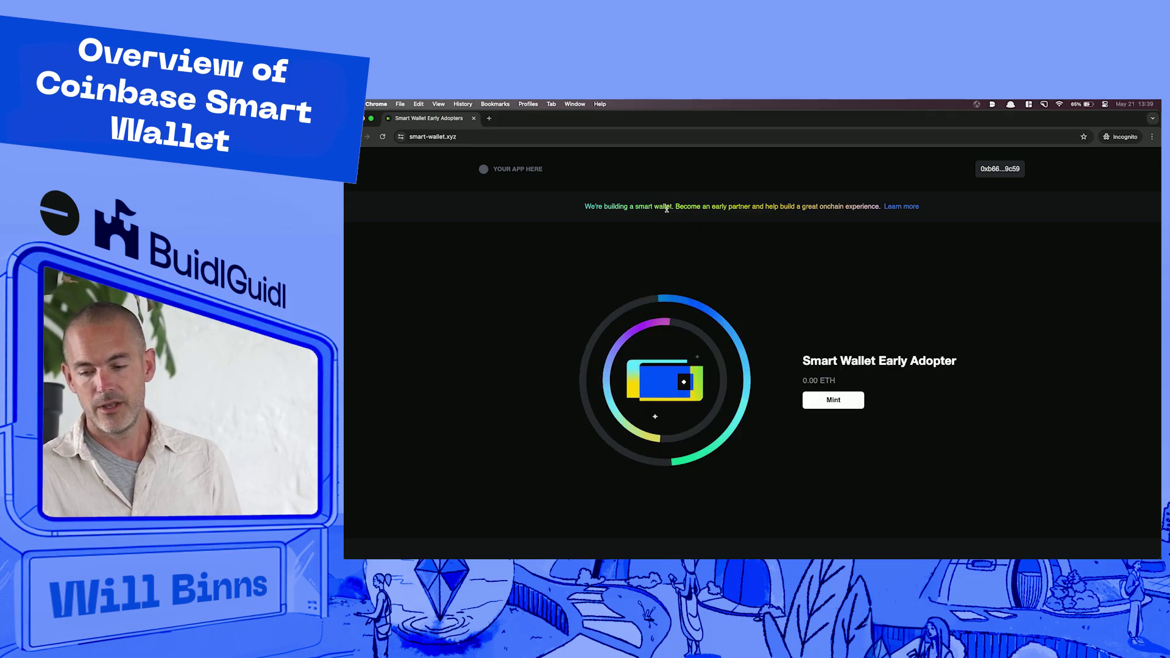
click(834, 401)
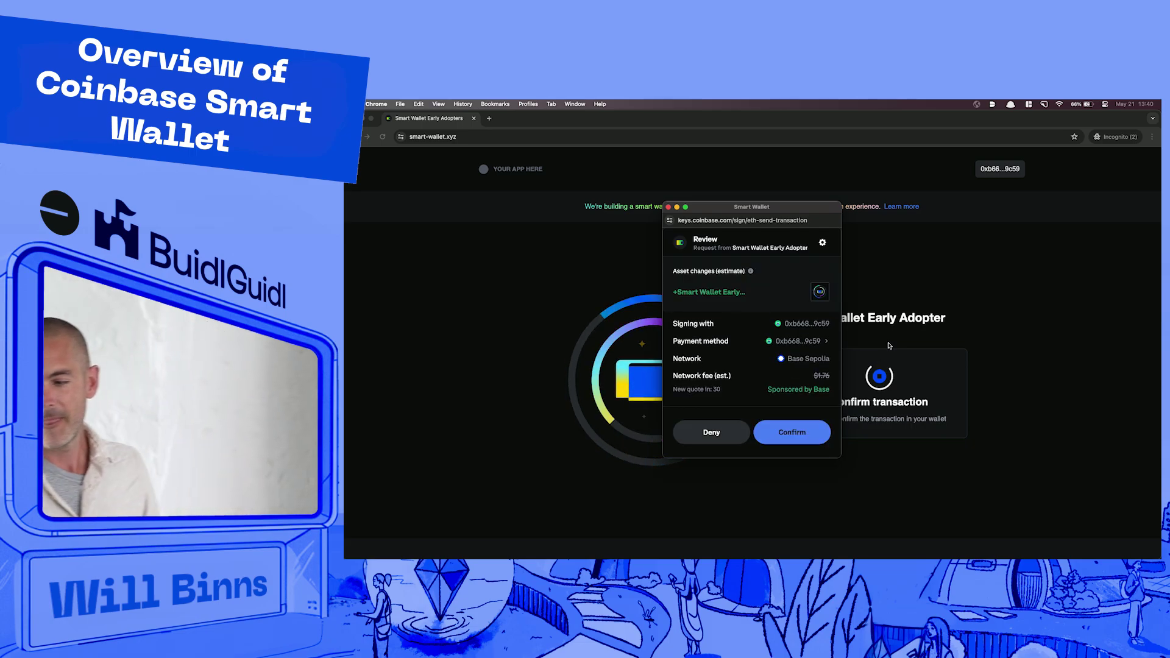
Confirm the mint, view it in the wallet, and open the transaction on the block explorer
click(806, 434)
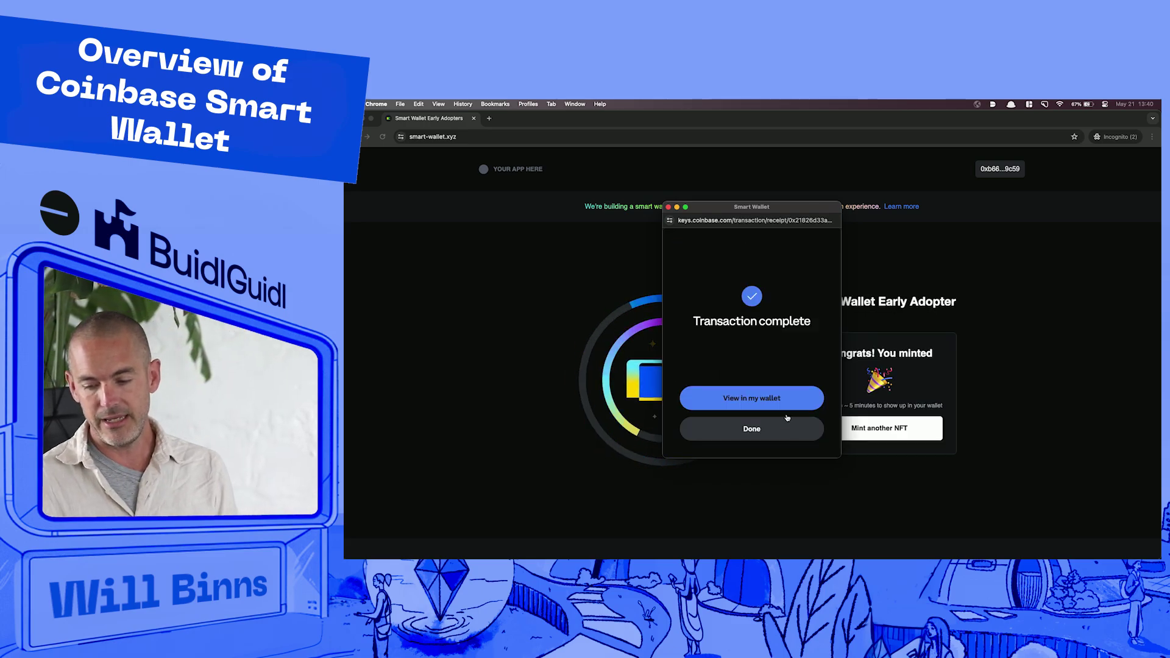
click(783, 401)
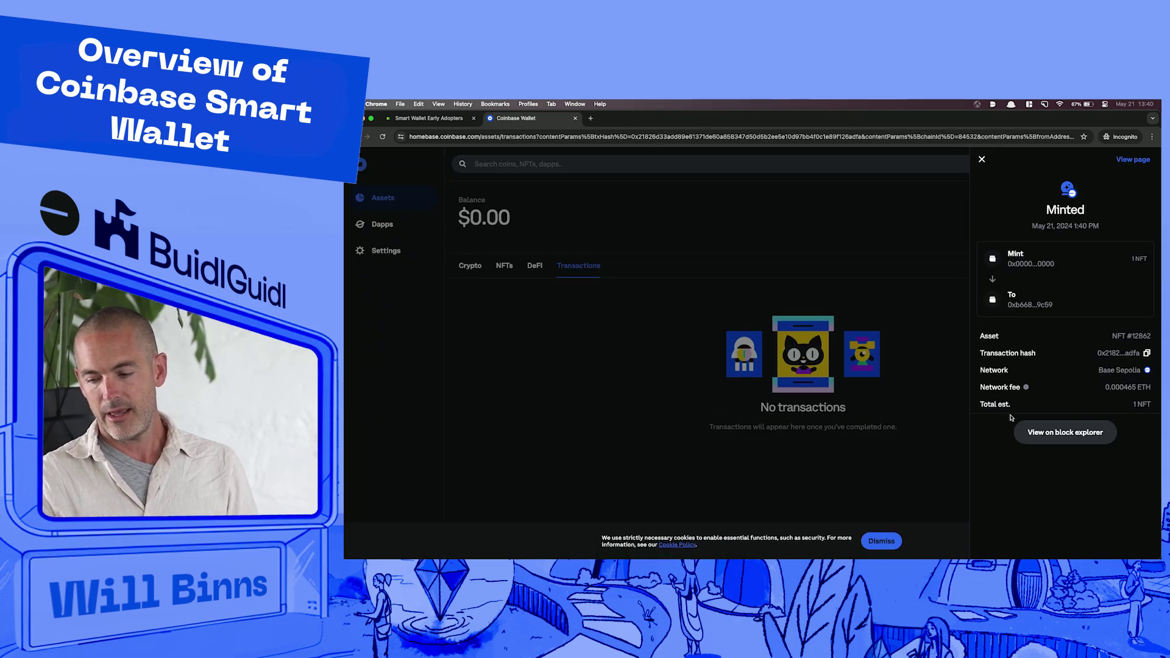
click(1071, 434)
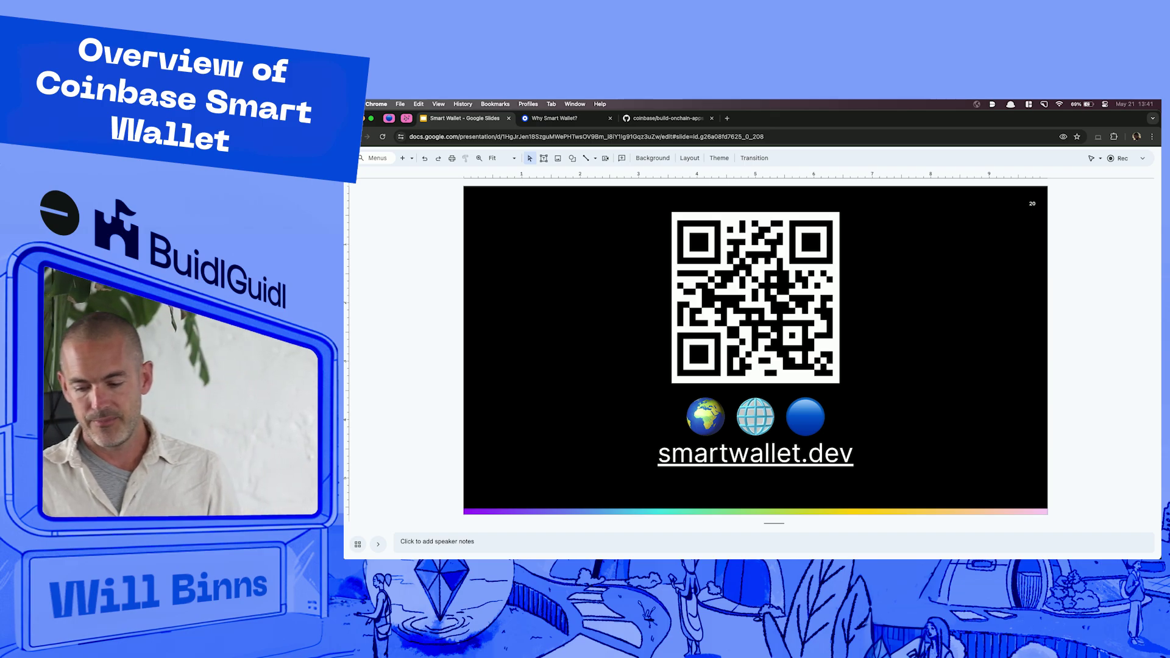
From the 'Why Smart Wallet?' docs tab, open the 'Using Build Onchain Template' guide
click(558, 122)
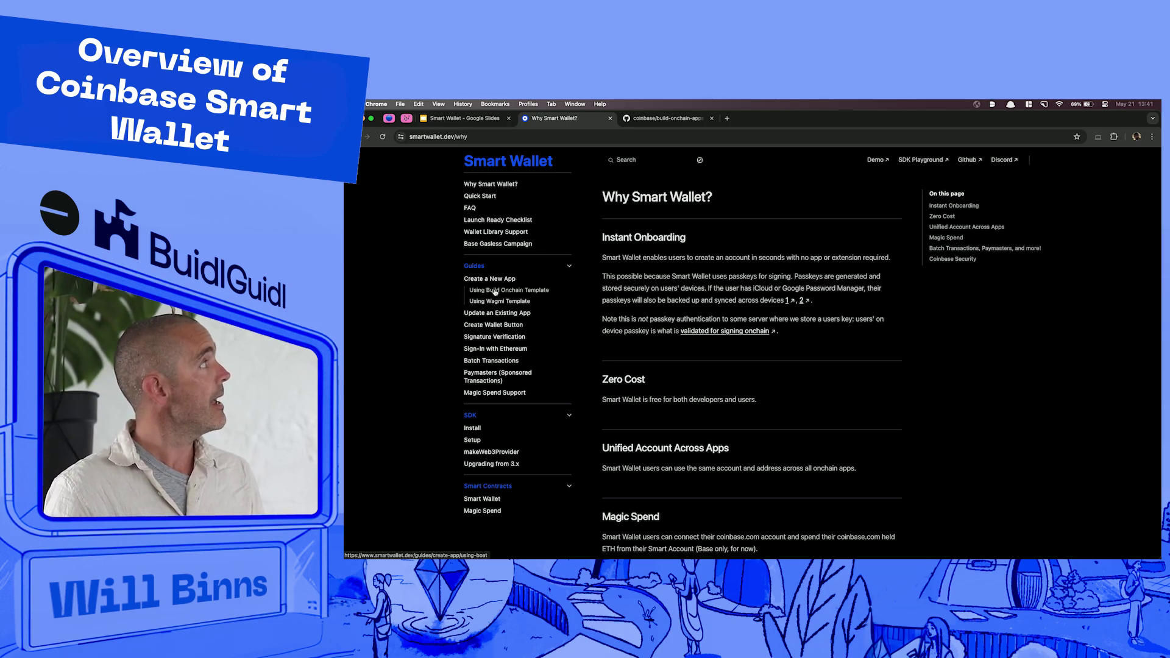
click(495, 291)
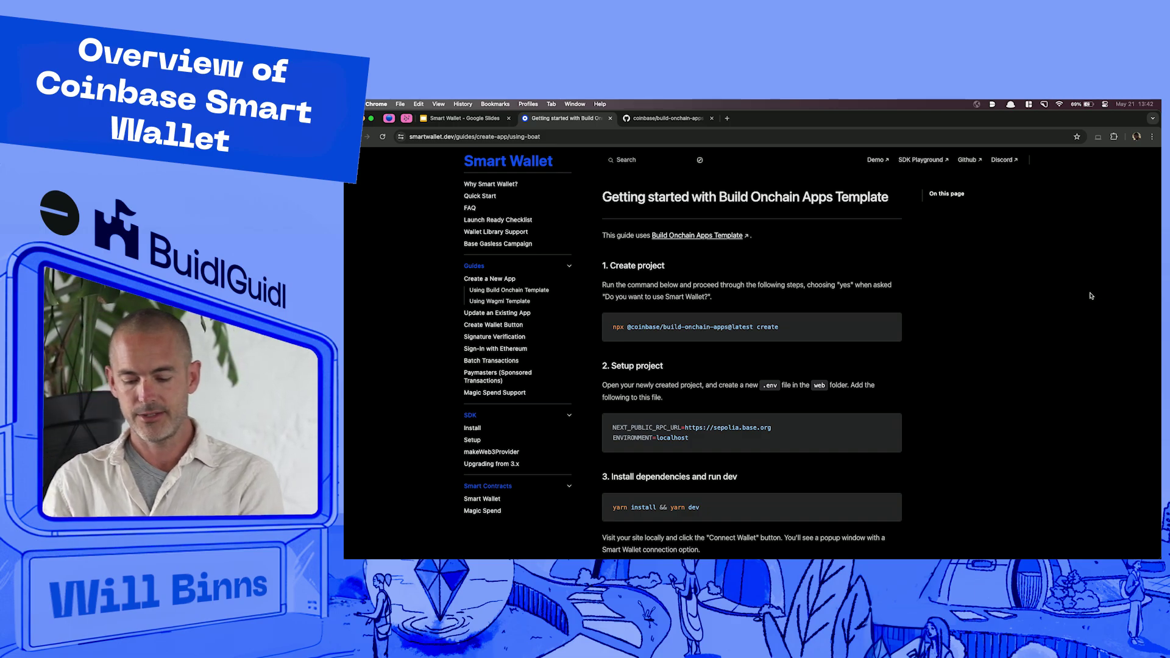
Stop the running dev server in Warp and clear the terminal
key(super+Tab)
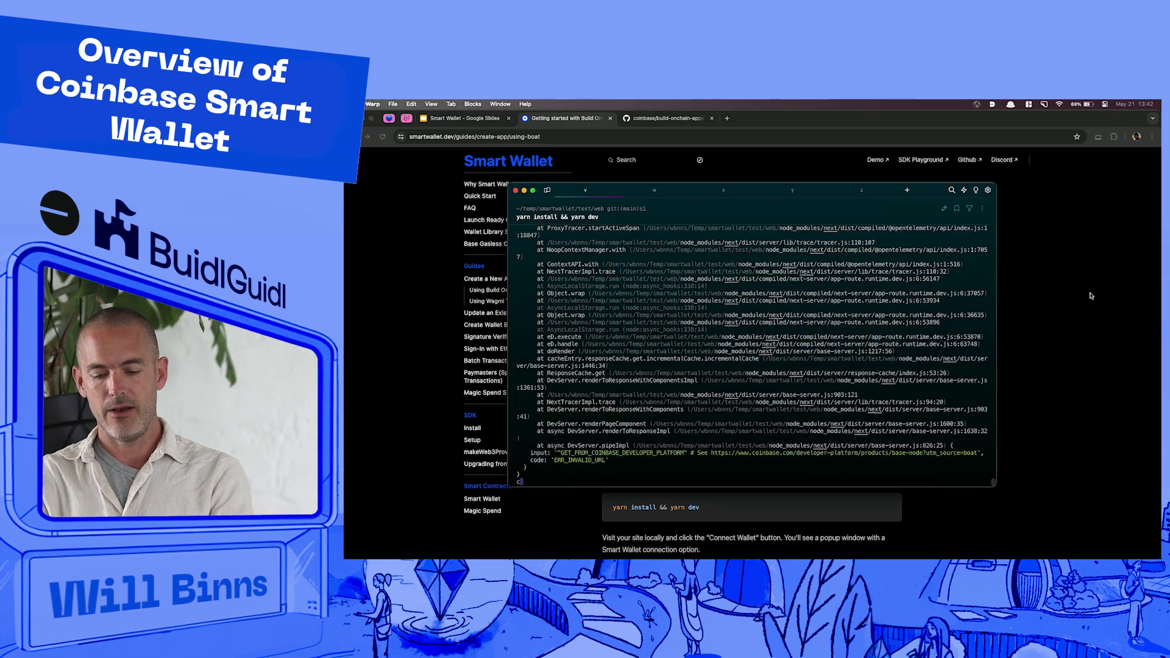
key(ctrl+c)
key(super+k)
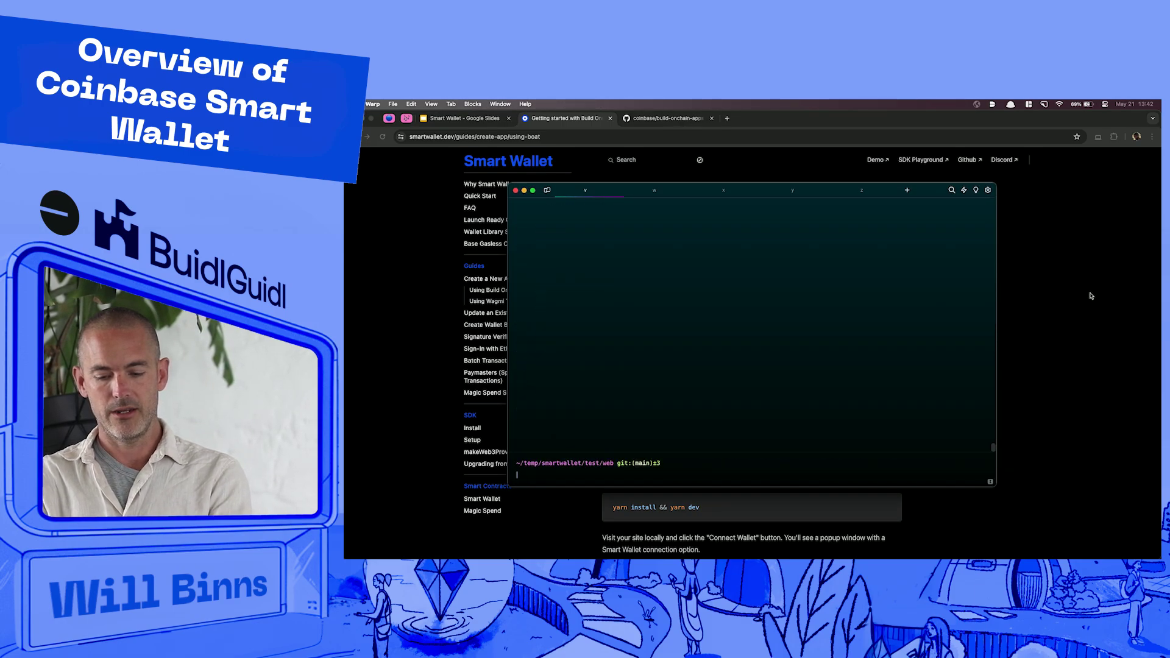
Move up two folders to ~/temp/smartwallet
text(..)
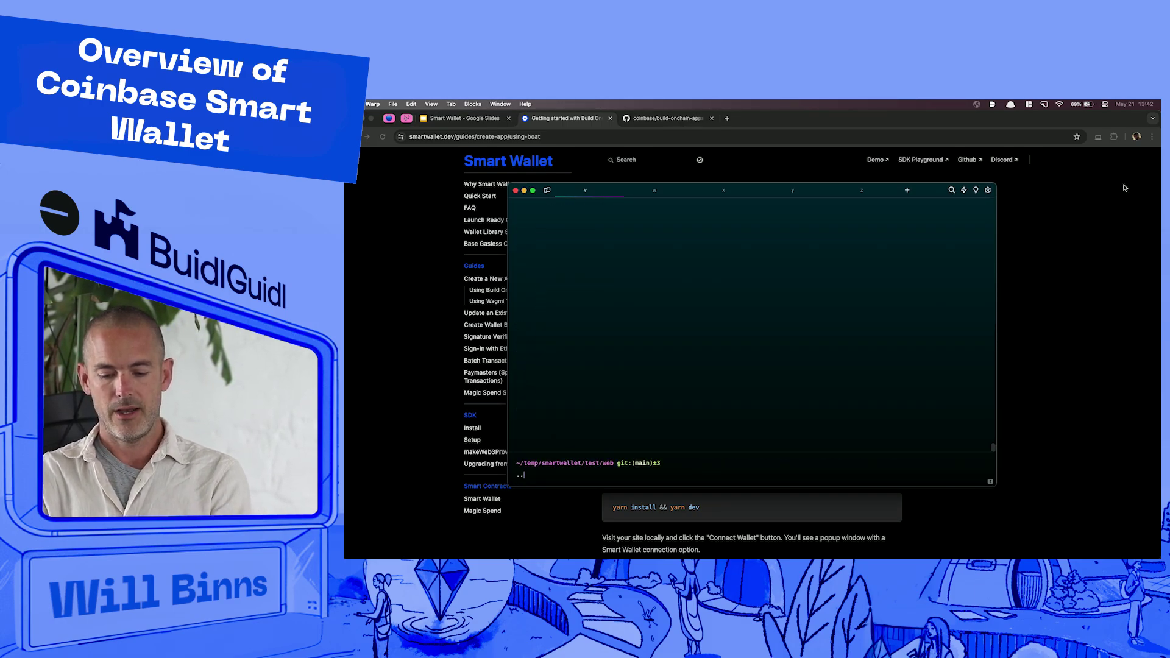
key(Return)
text(..)
key(Return)
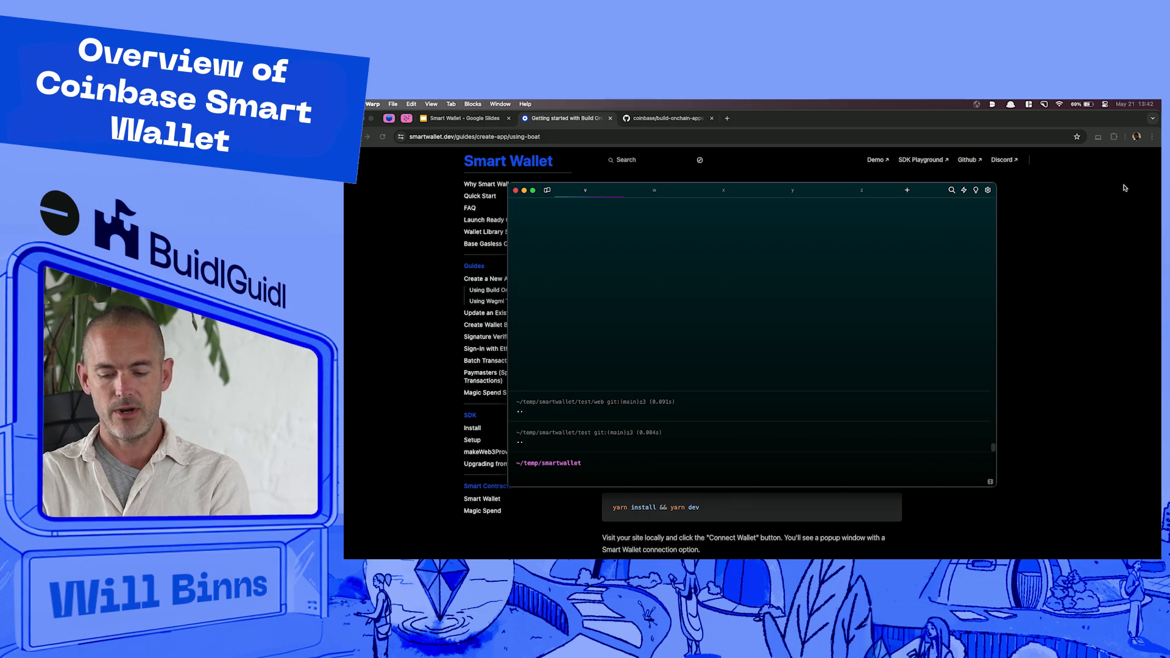
Delete the old smartwallet project folder with rm -rf
text(rm )
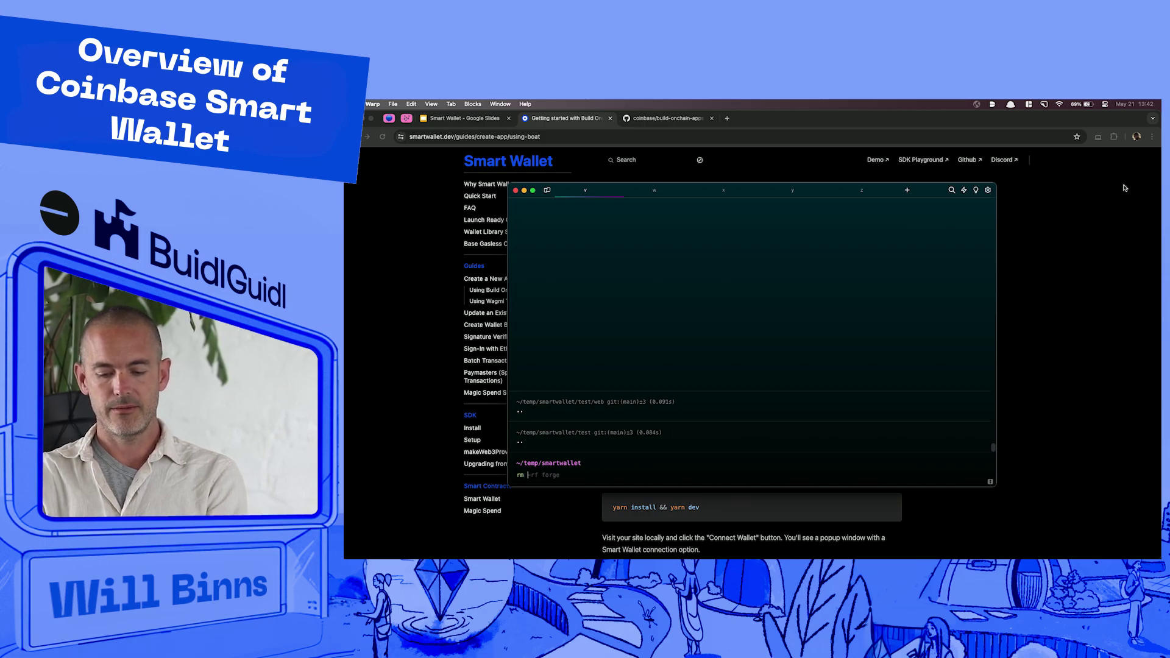
text(-)
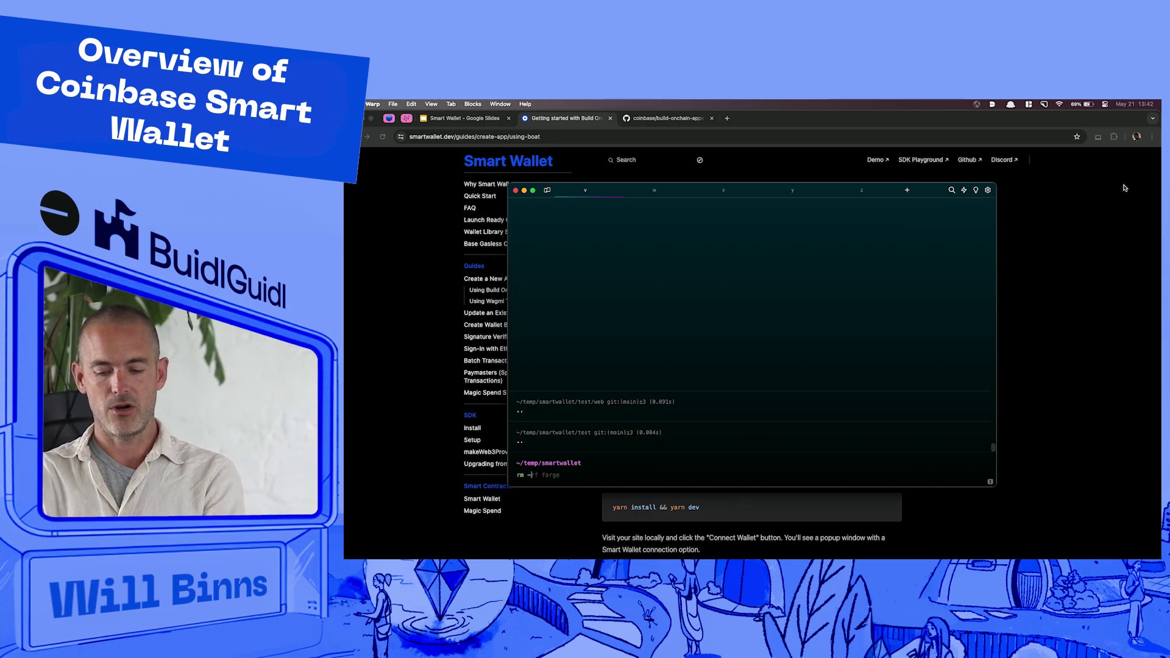
text(rf smarr)
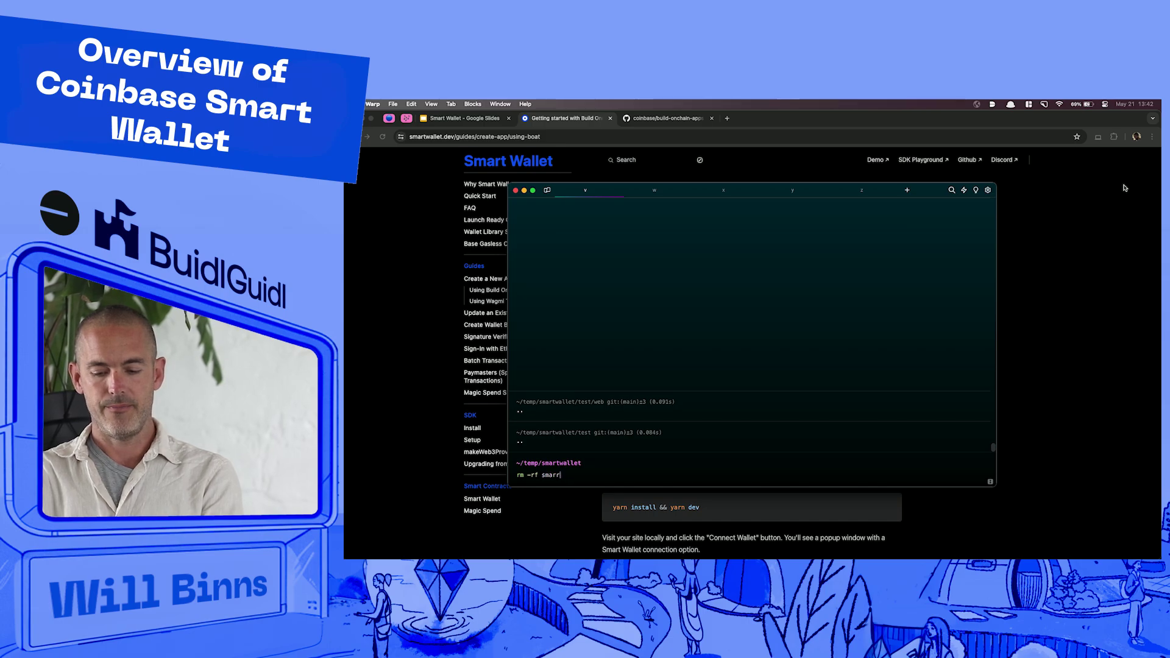
text(twwallet)
key(Return)
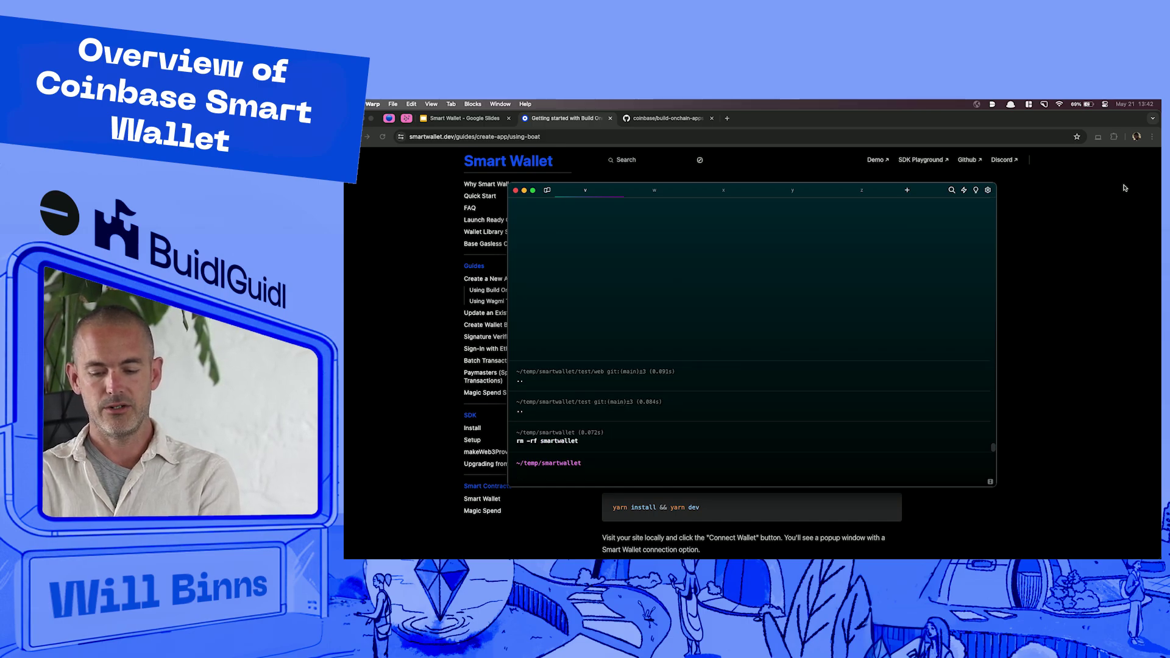
click(1078, 250)
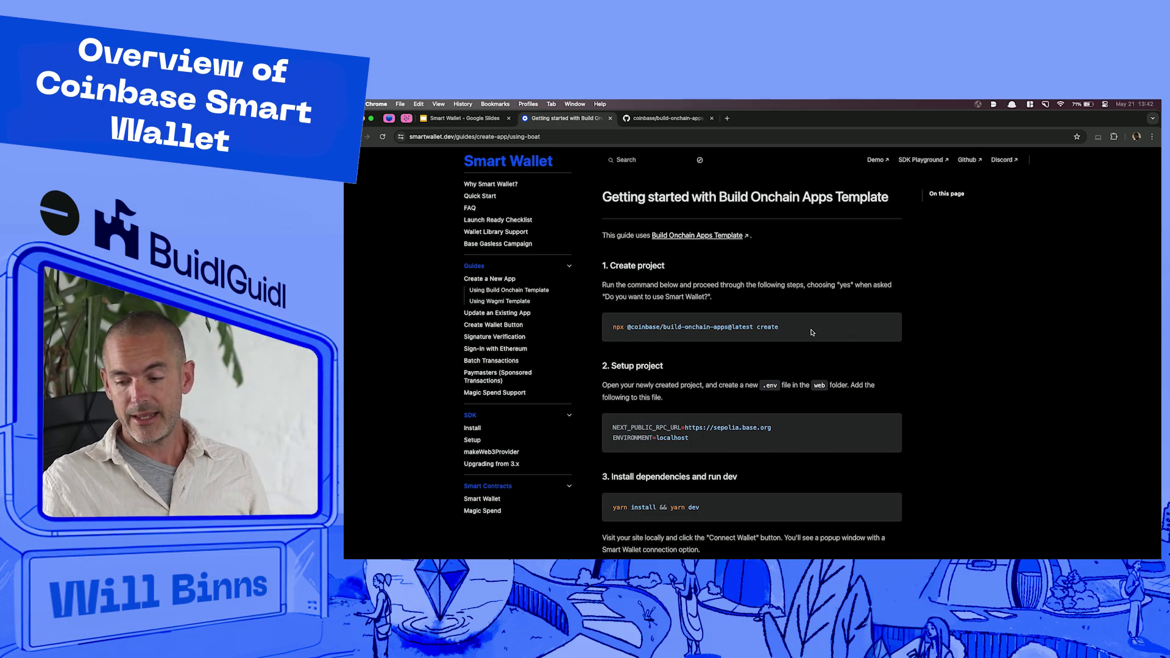
Copy the npx project-creation command from the guide's Create project code block
drag(788, 331, 613, 330)
key(super+c)
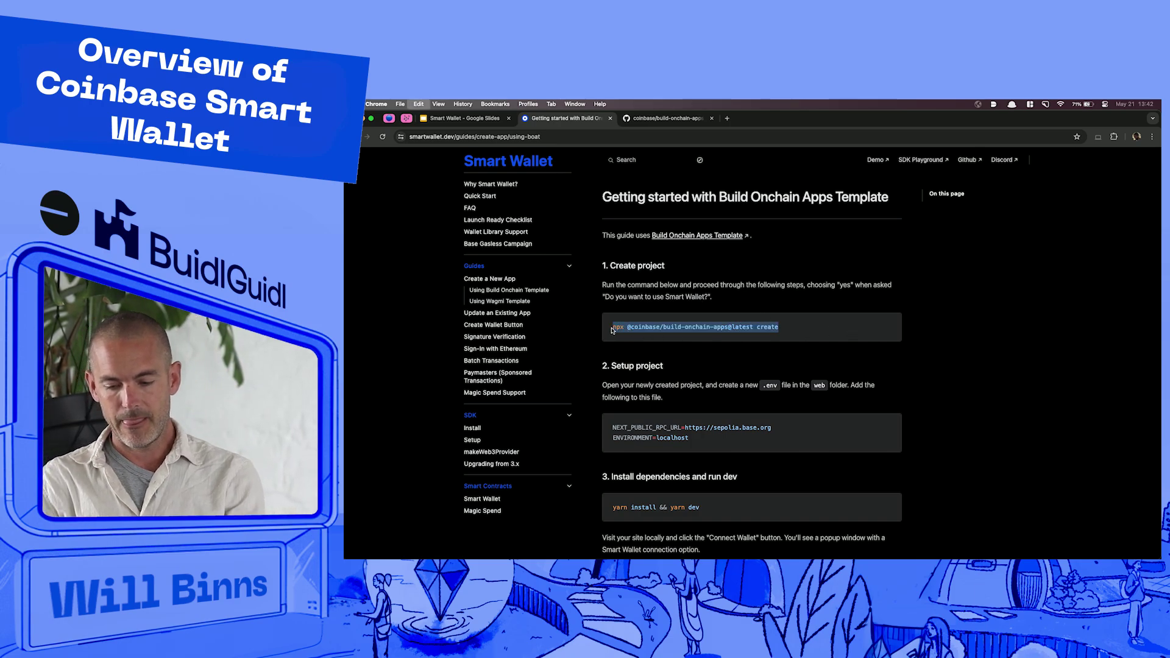
key(super+Tab)
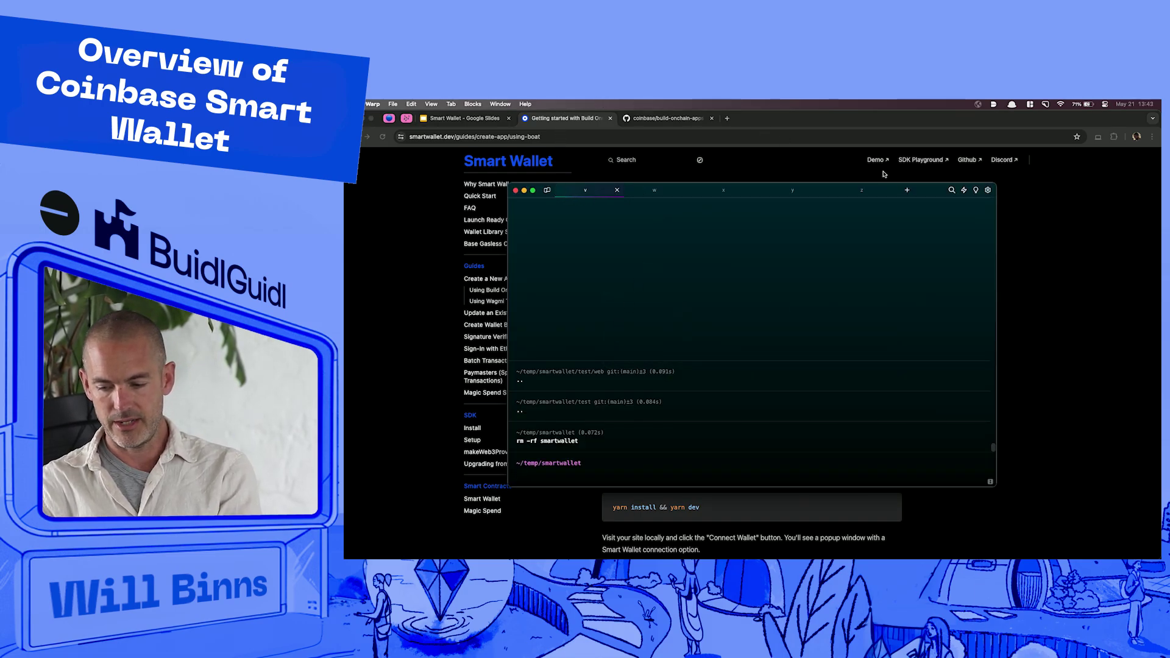
double_click(921, 191)
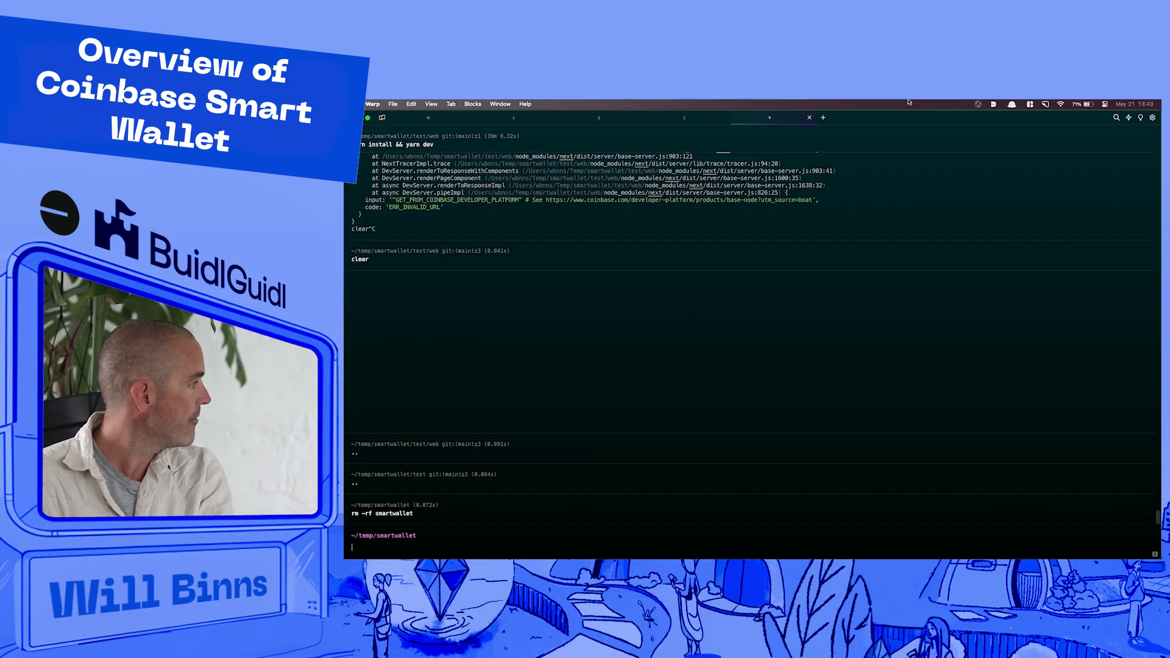
key(super+equal)
key(super+equal)
key(super+equal)
key(super+equal)
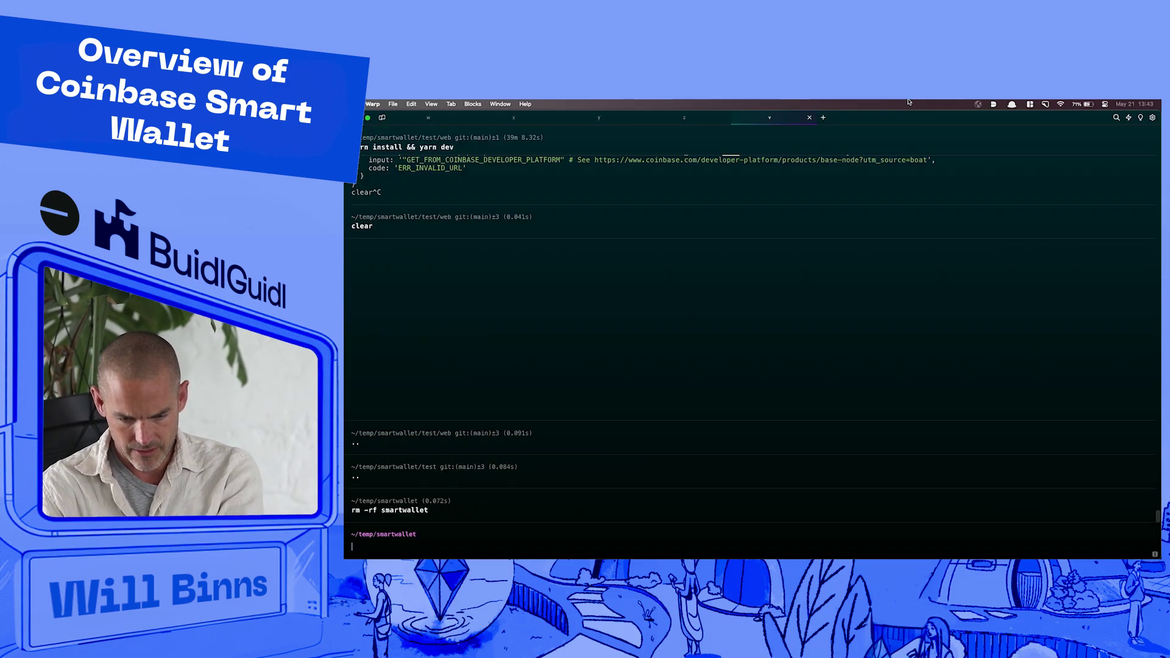
key(super+equal)
key(super+equal)
key(super+equal)
key(super+equal)
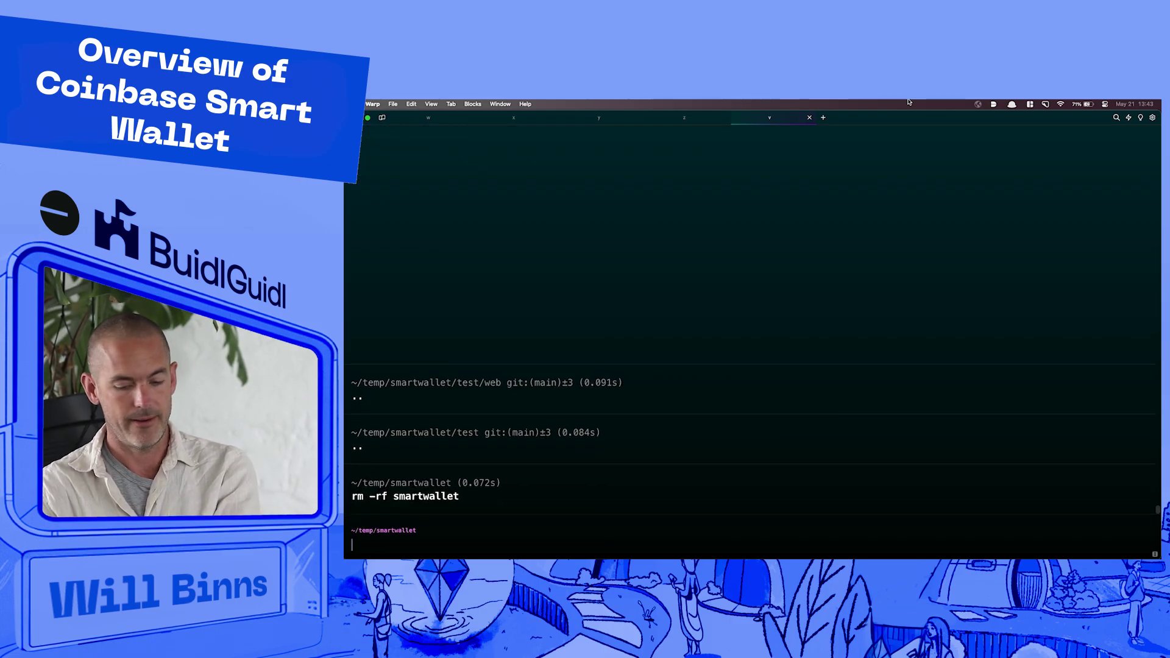
key(super+v)
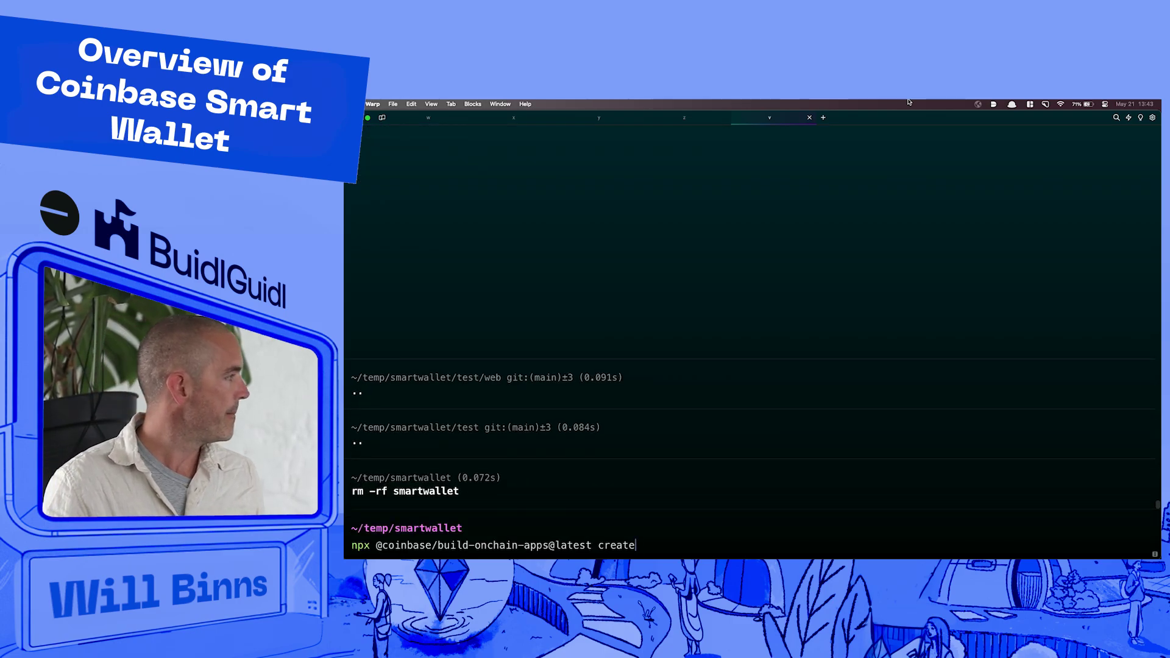
key(Return)
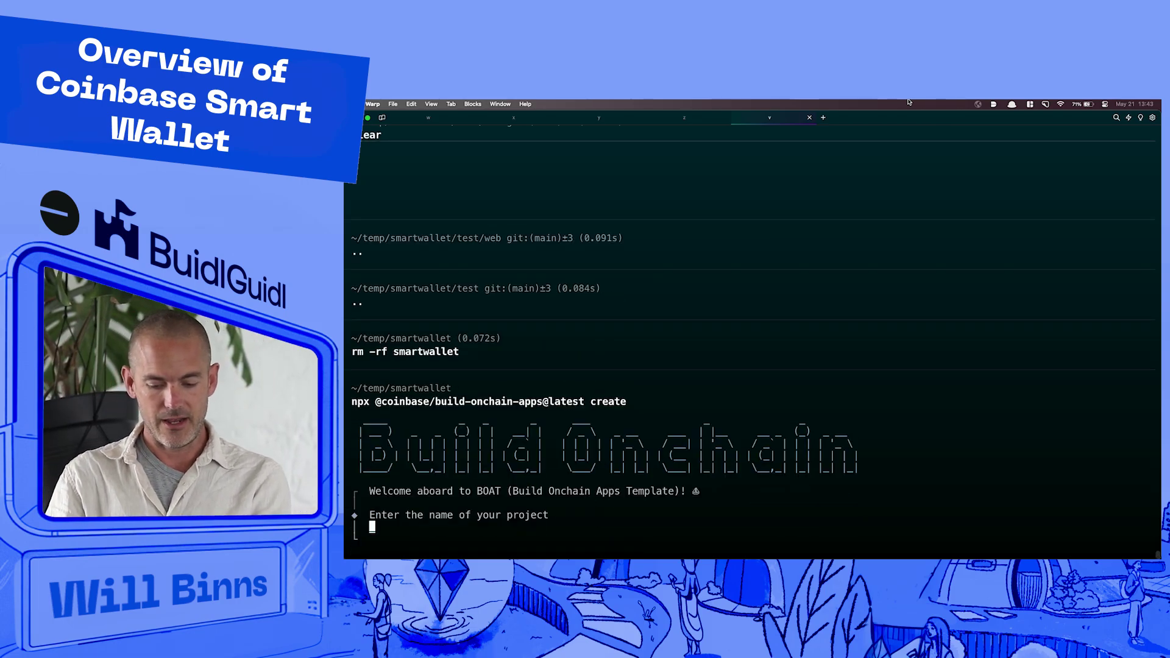
Name the project LFG, keep Buy Me A Coffee and Mint NFT, and skip the RPC URL and Basescan key
text(LFG)
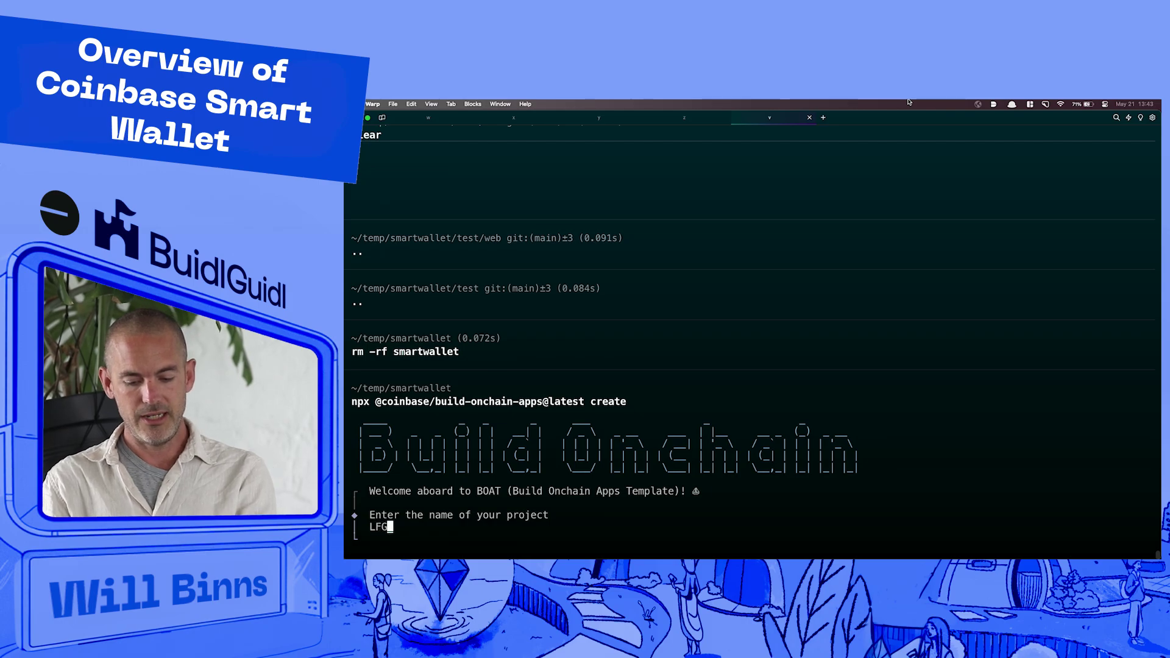
key(Return)
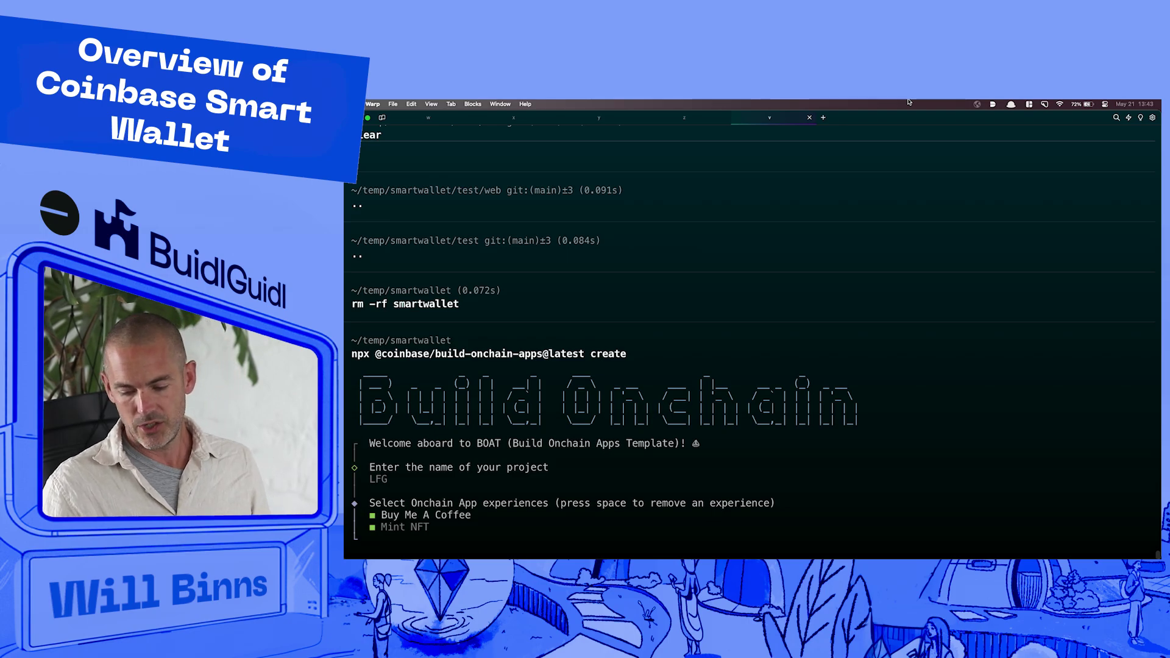
key(Return)
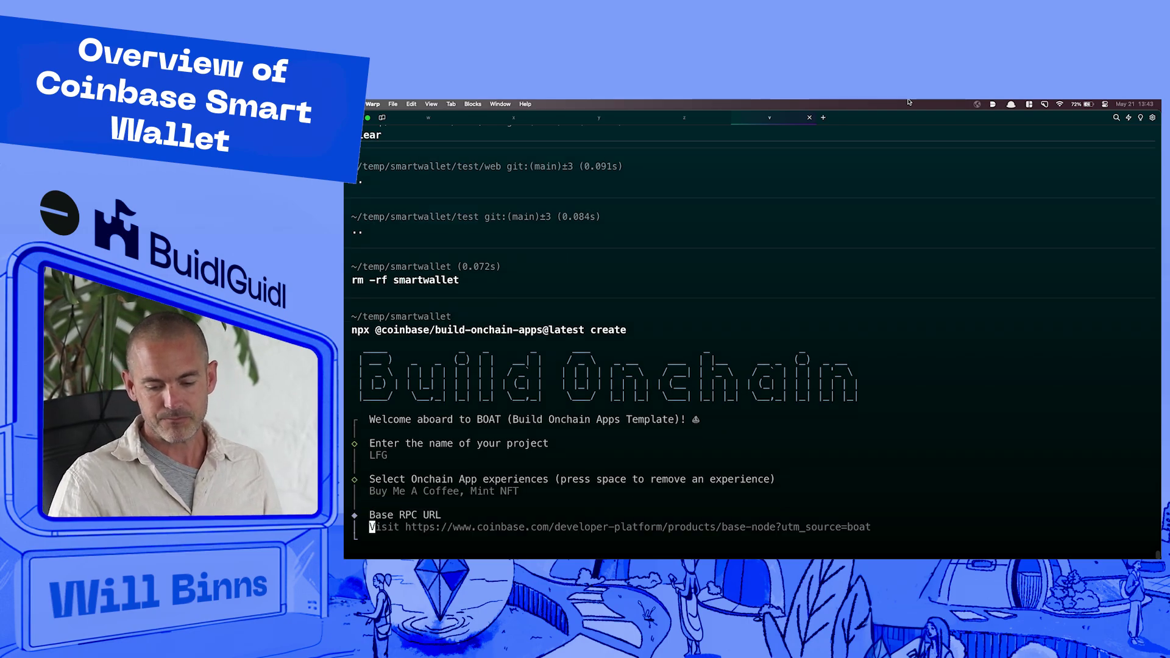
key(Return)
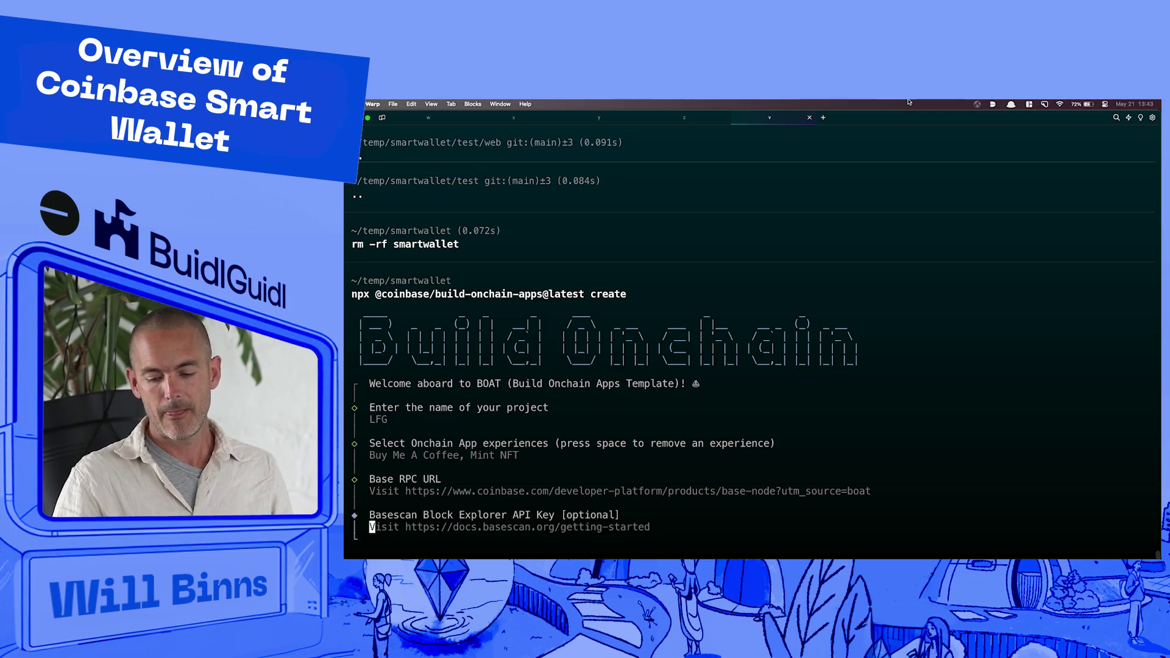
key(Return)
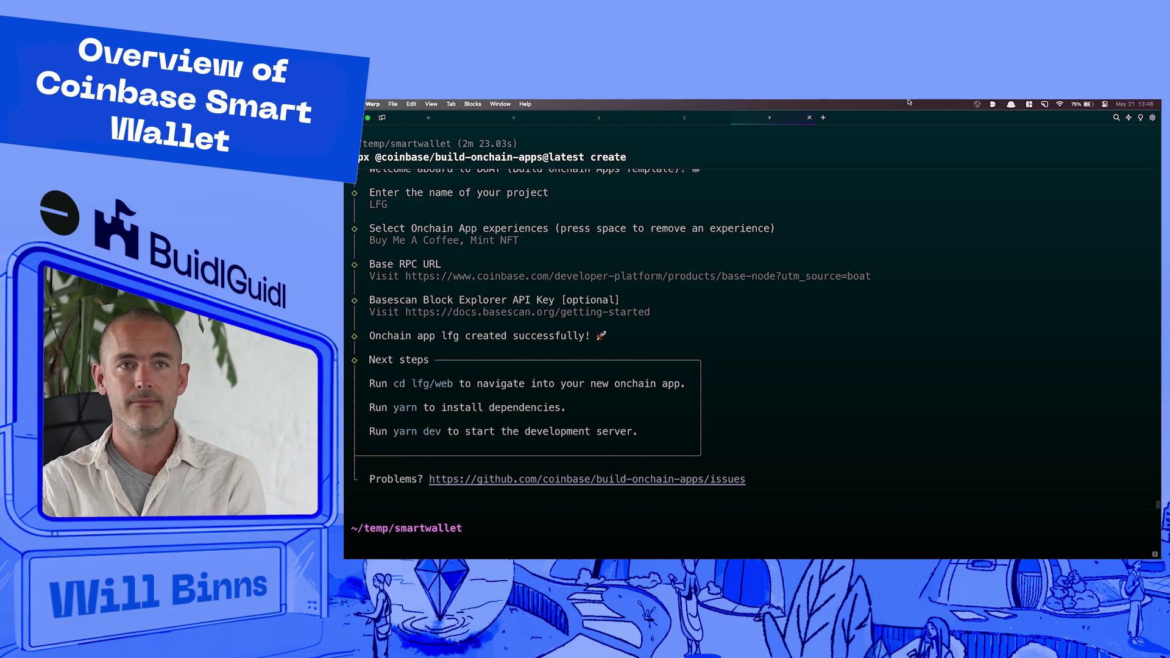
Select the NEXT_PUBLIC_RPC_URL and ENVIRONMENT lines under the guide's 2. Setup project
key(super+Tab)
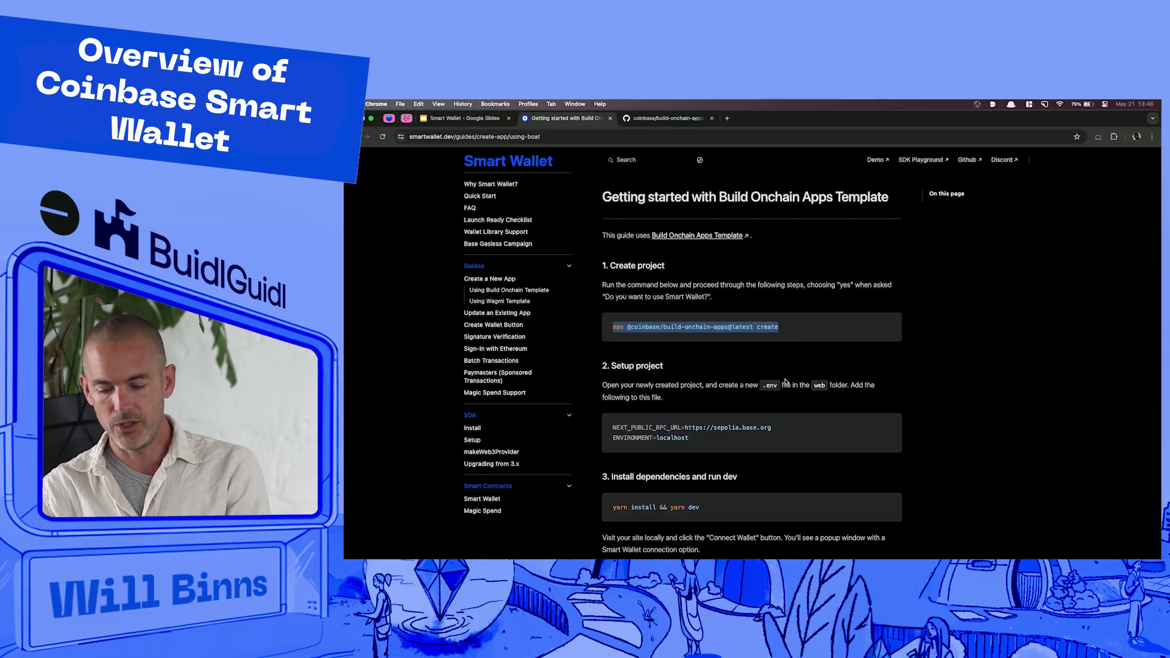
scroll(792, 366, down, 1)
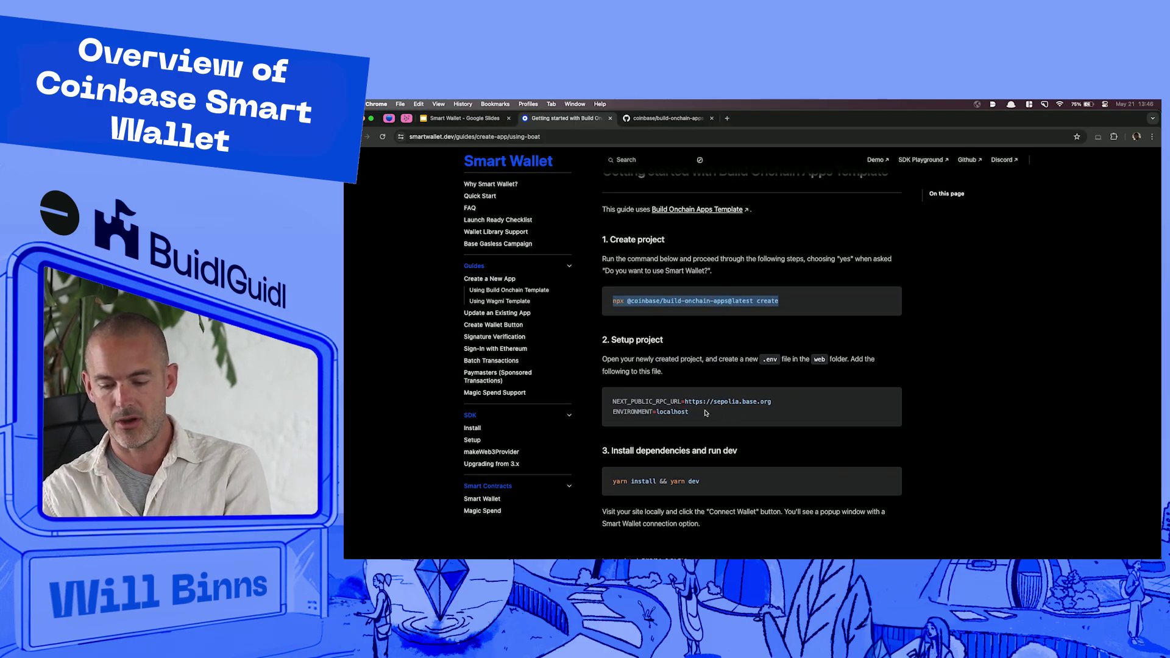
drag(689, 413, 613, 398)
key(super+c)
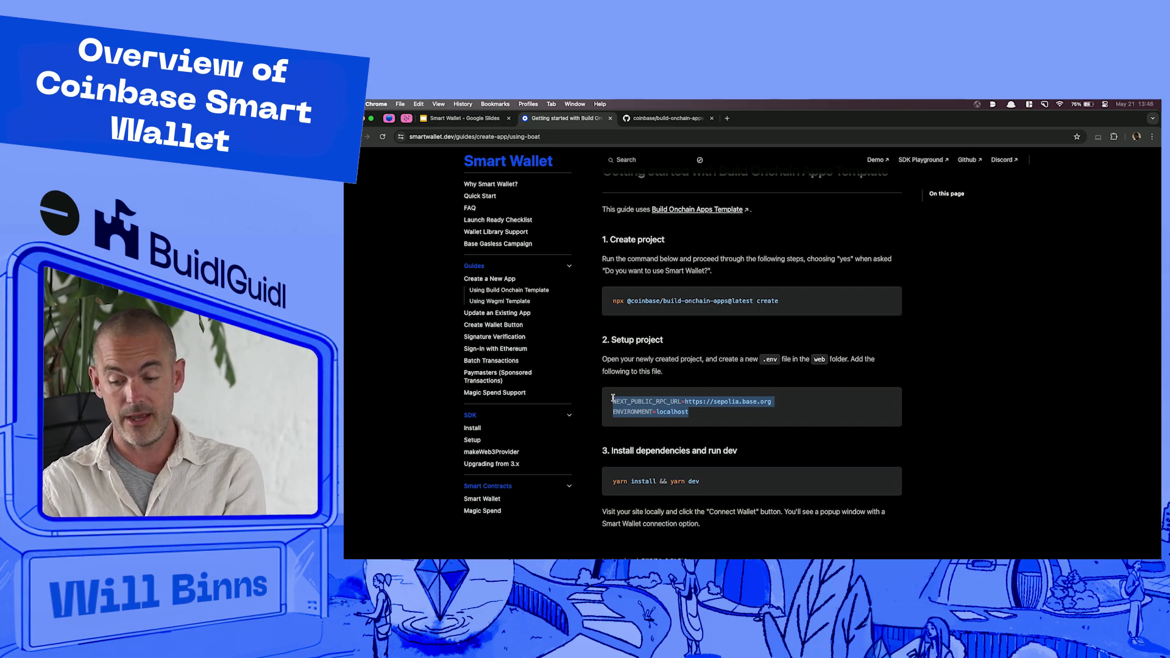
List the smartwallet folder, then move into lfg and its web subfolder, listing each
key(super+Tab)
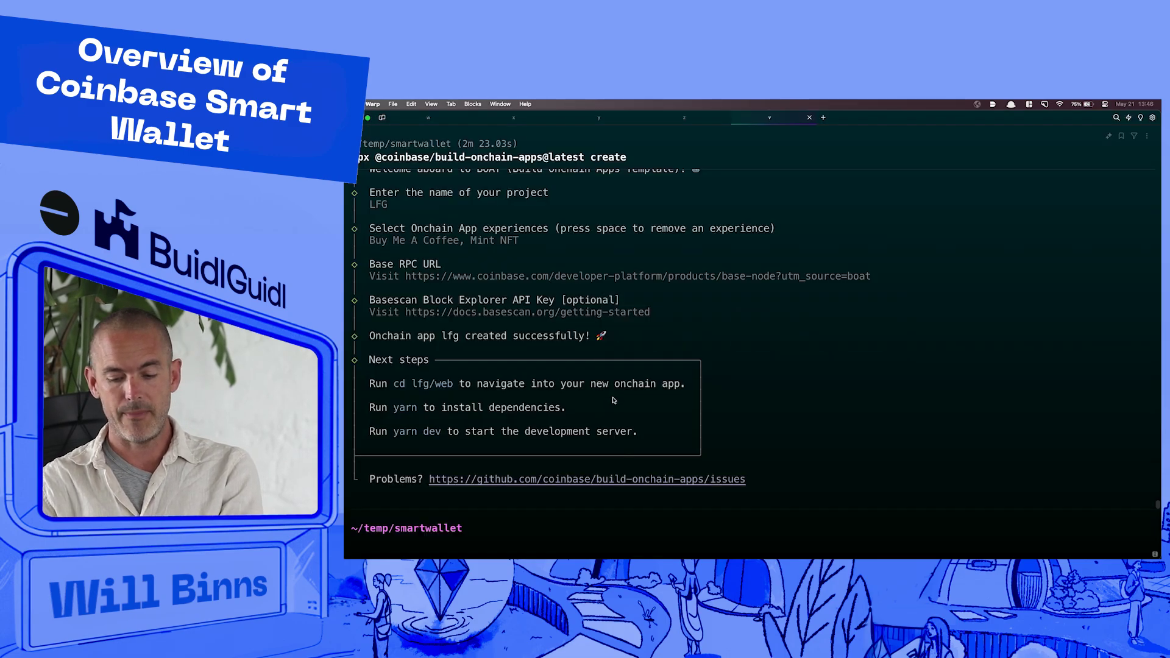
text(ls)
key(Return)
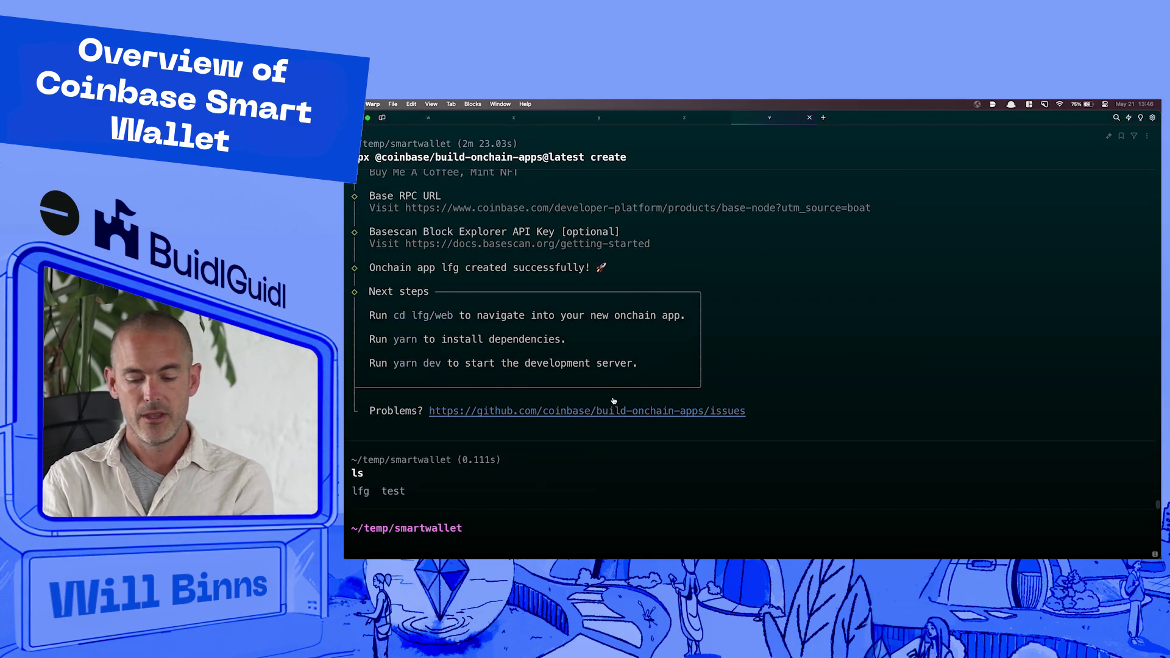
text(lfg)
key(Return)
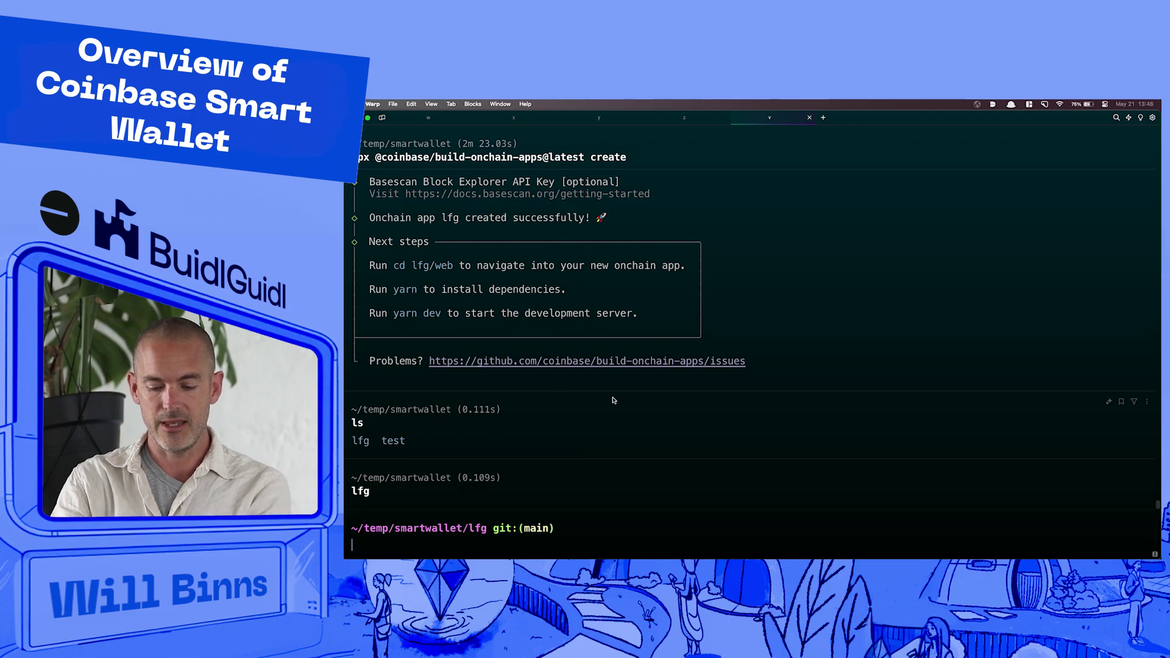
text(ls)
key(Return)
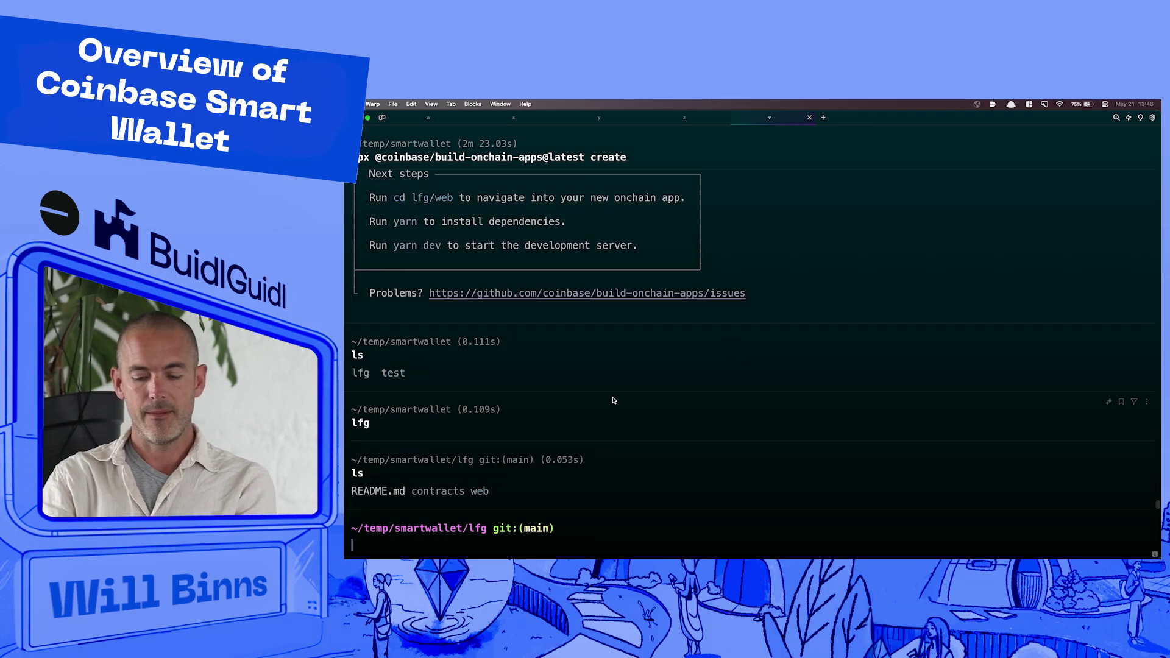
text(web)
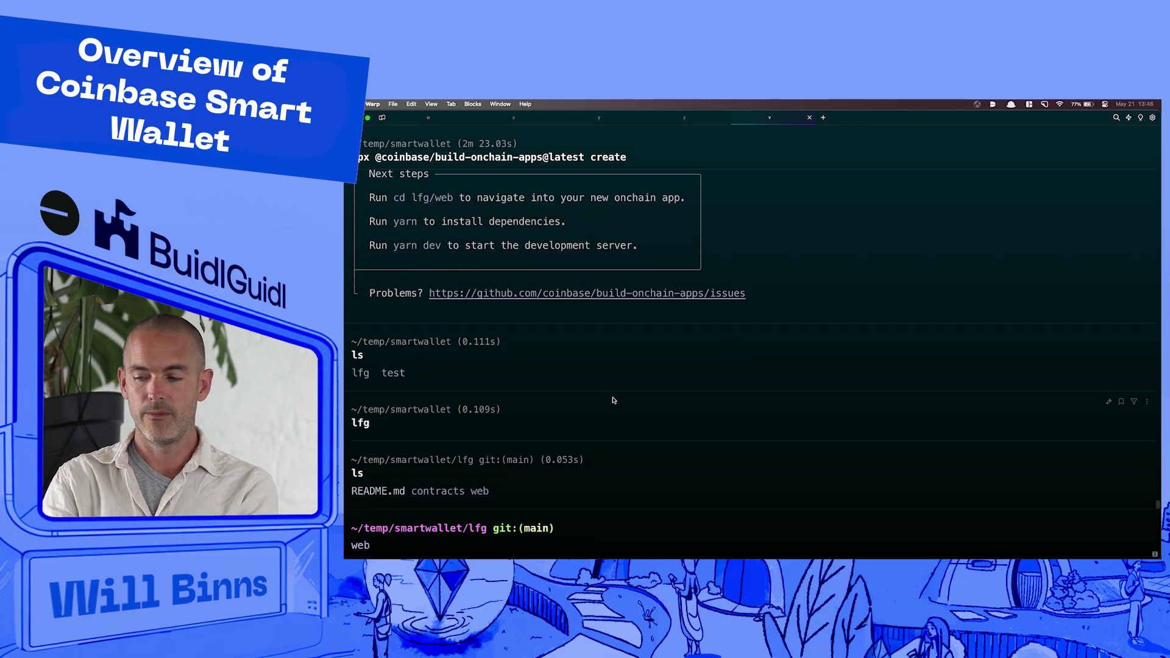
key(Return)
text(ls)
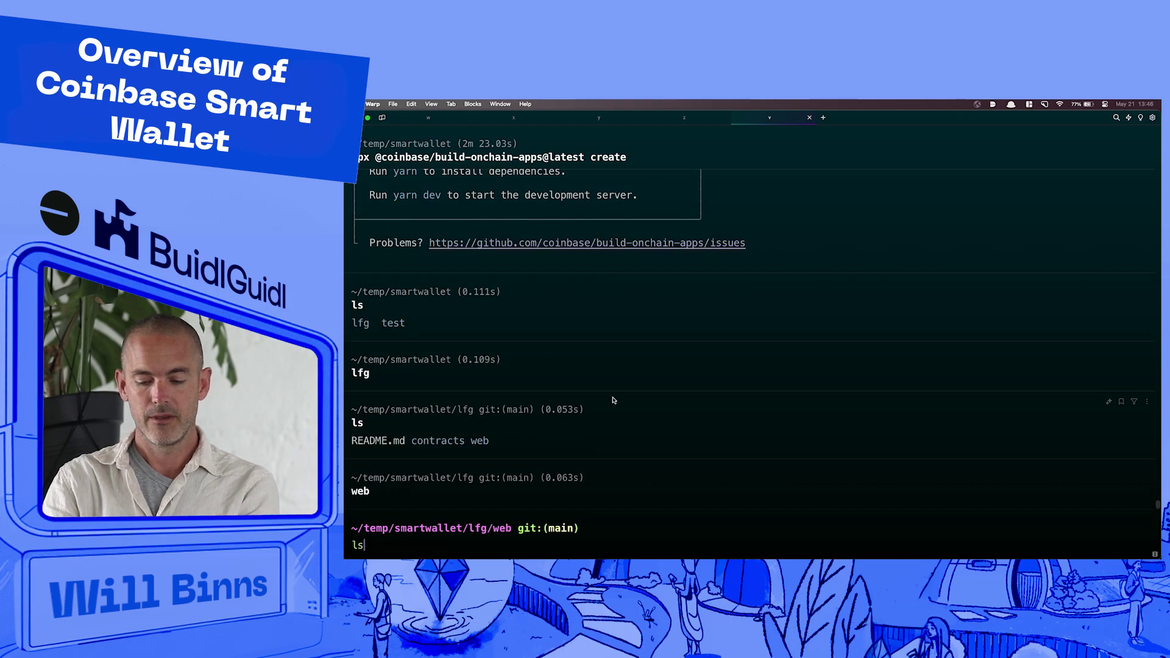
key(Return)
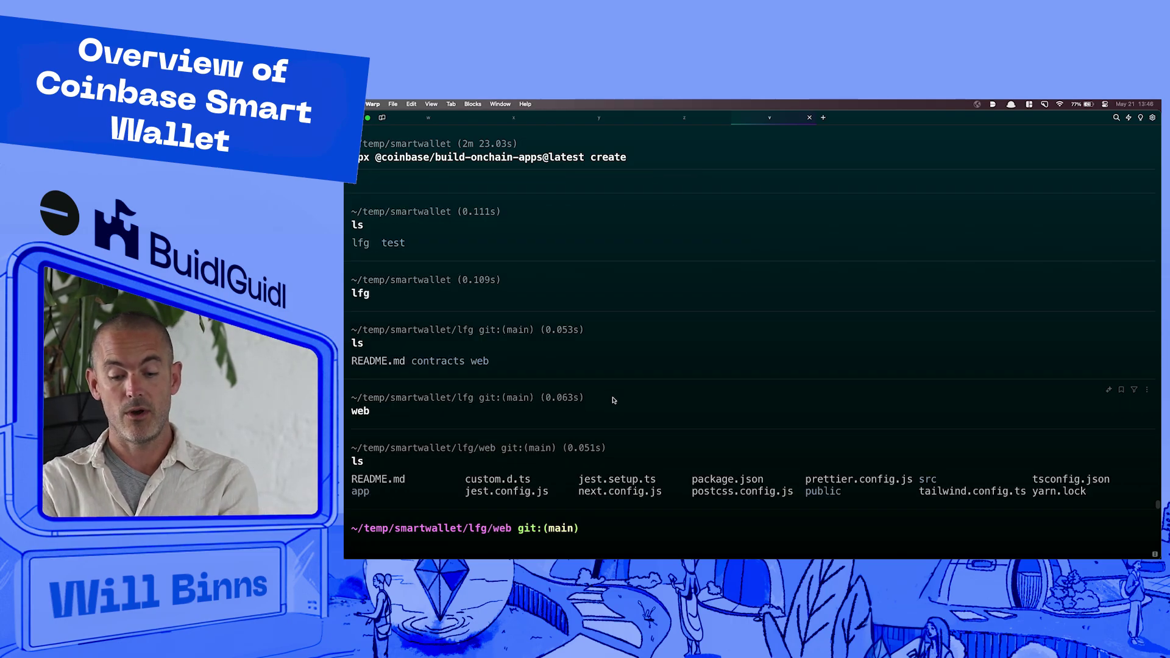
text(v .env)
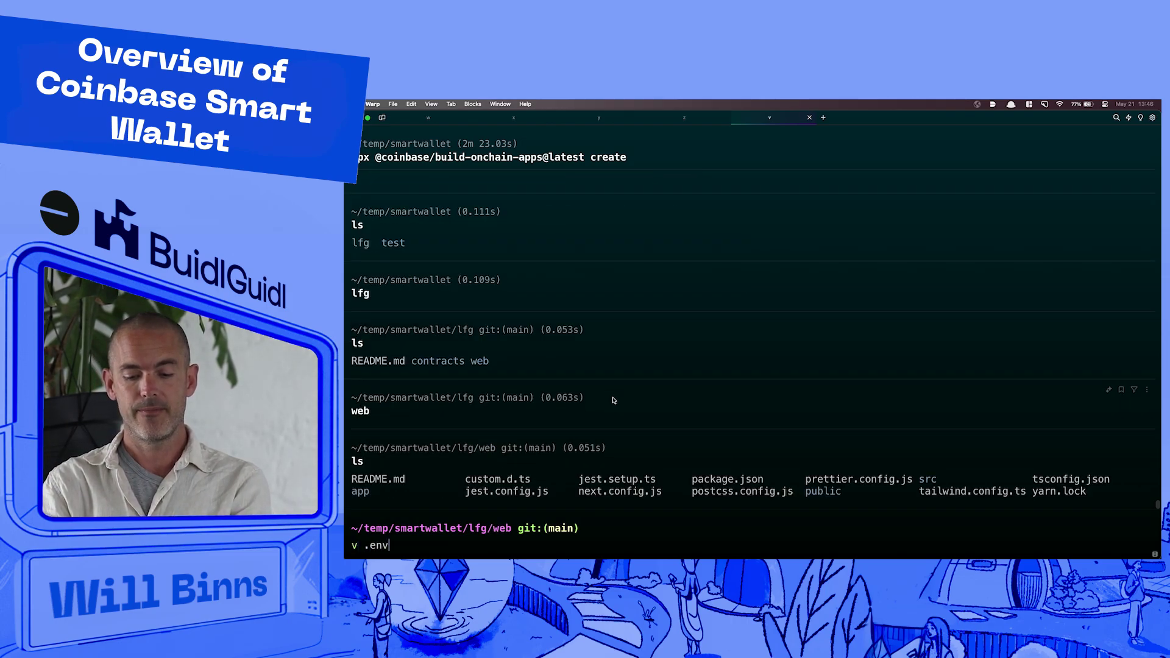
key(Return)
text(:set paste)
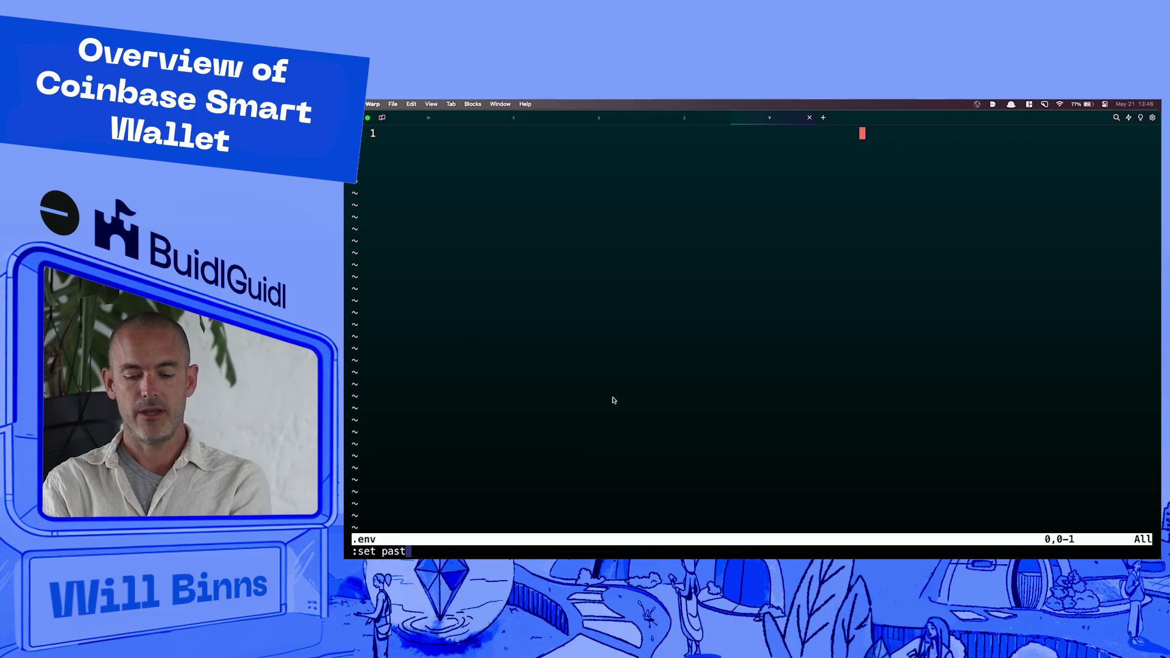
key(Return)
key(i)
key(super+v)
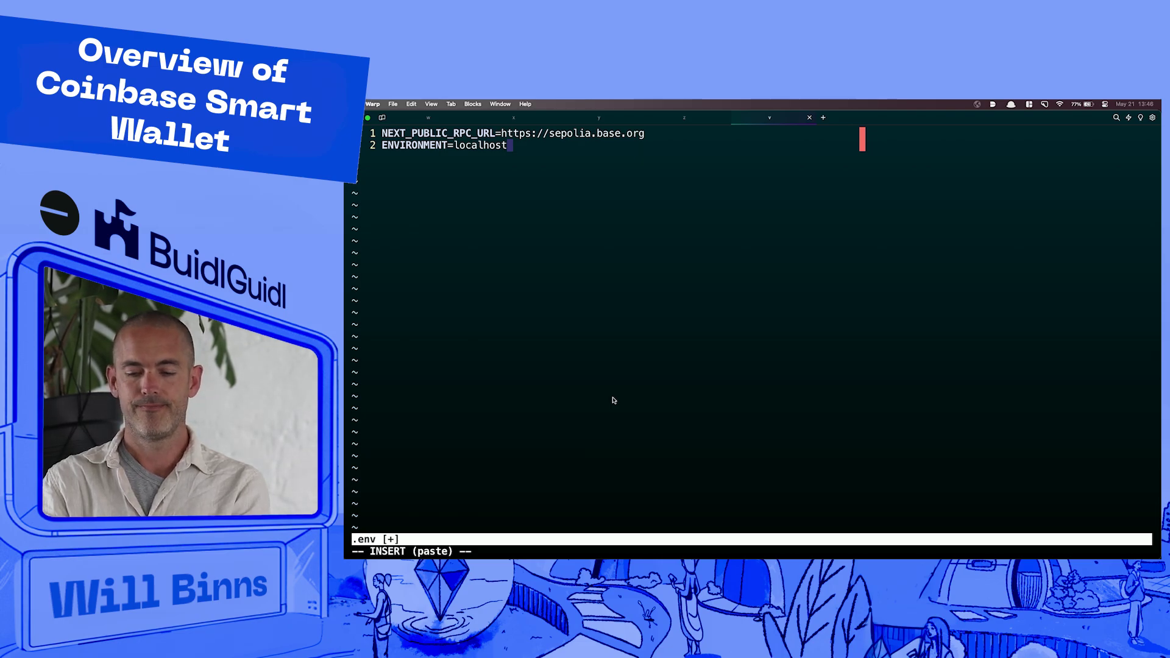
key(Escape)
text(:wq)
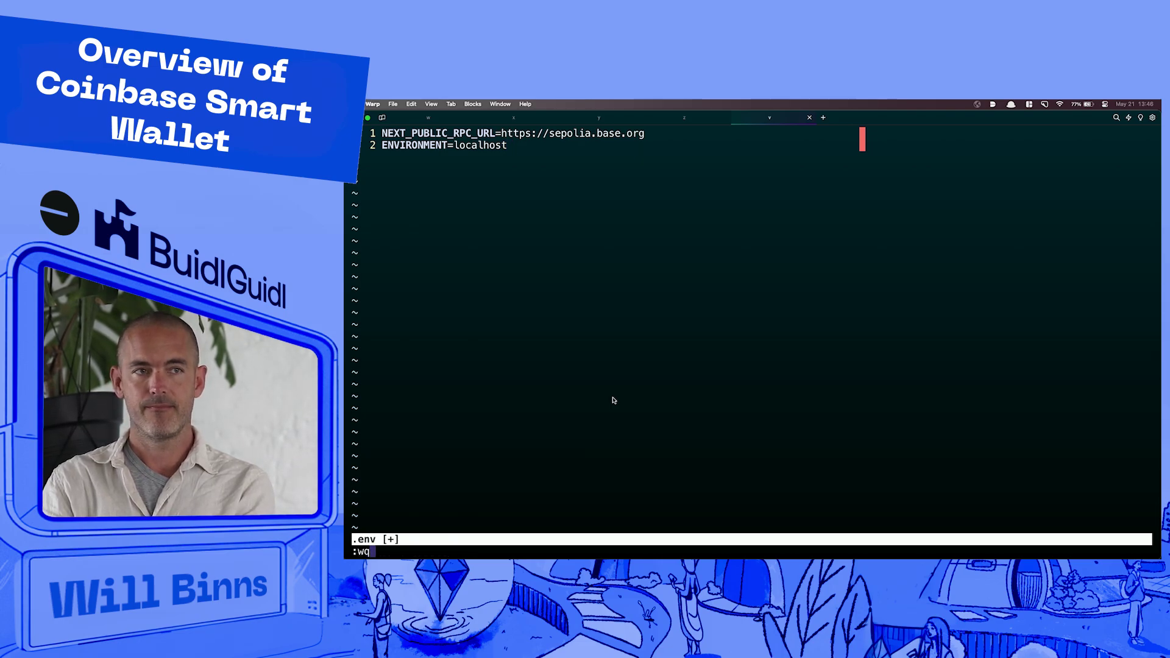
key(Return)
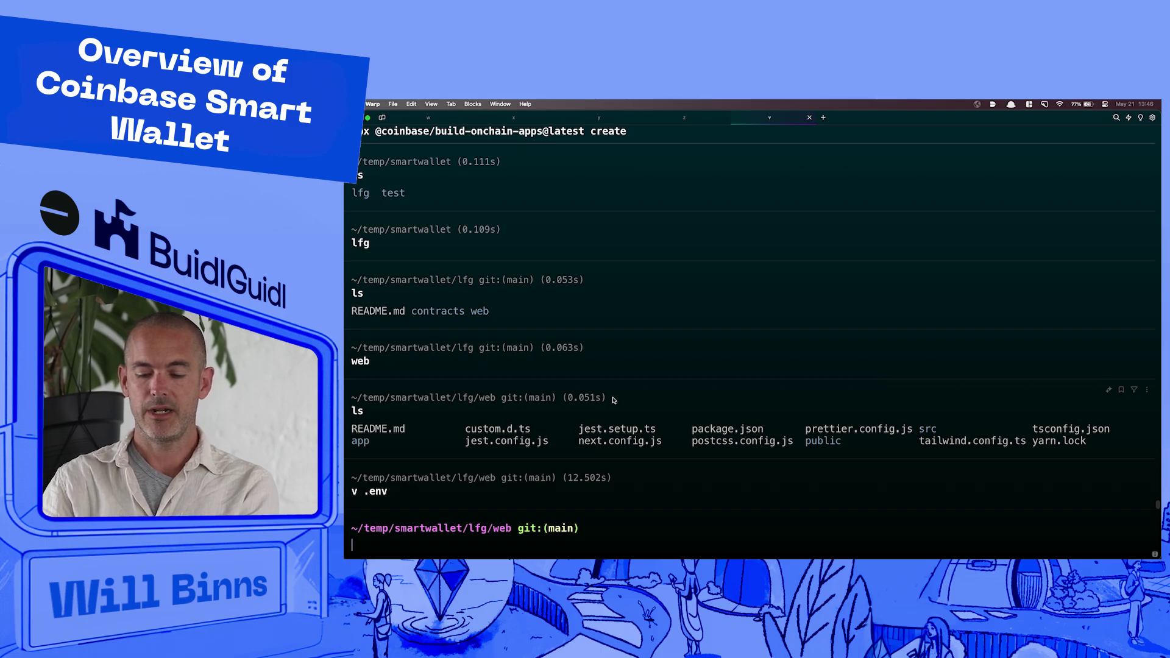
Copy 'yarn install && yarn dev' from the guide and run it in the web folder
key(super+Tab)
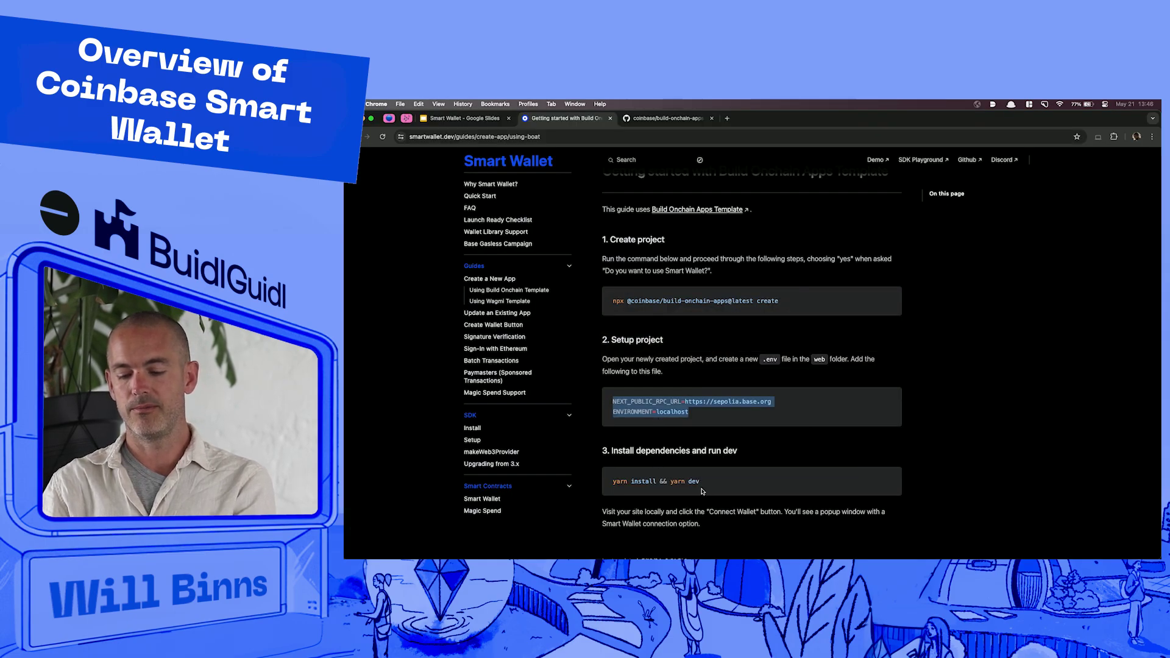
drag(701, 483, 610, 483)
key(super+c)
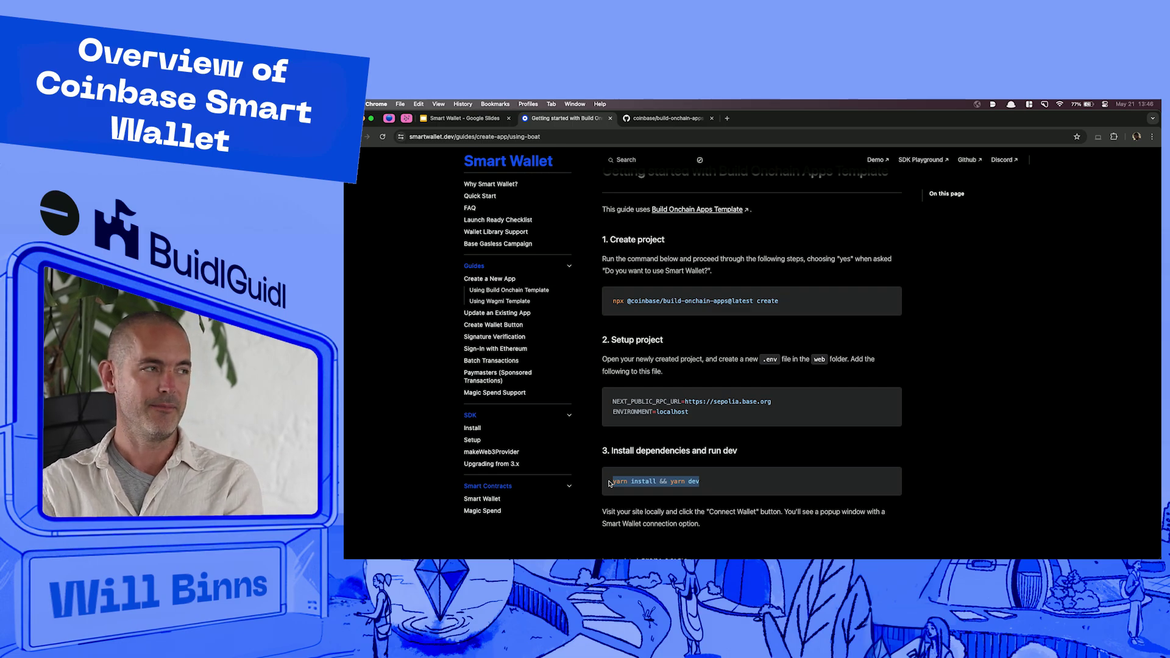
key(super+Tab)
key(super+v)
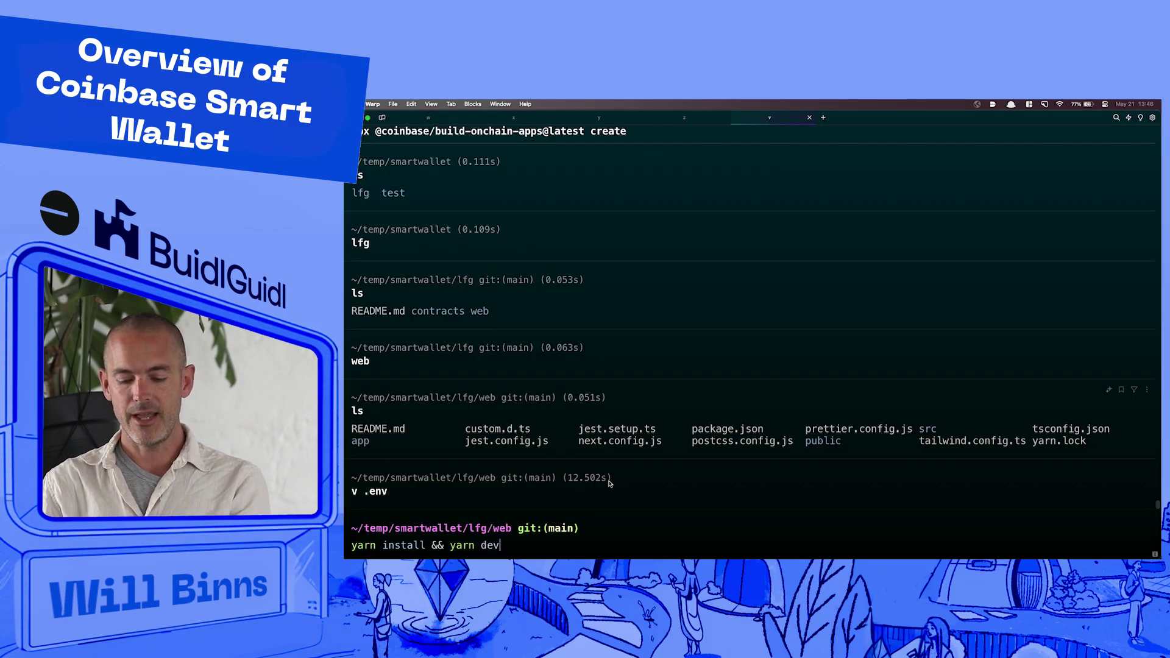
key(Return)
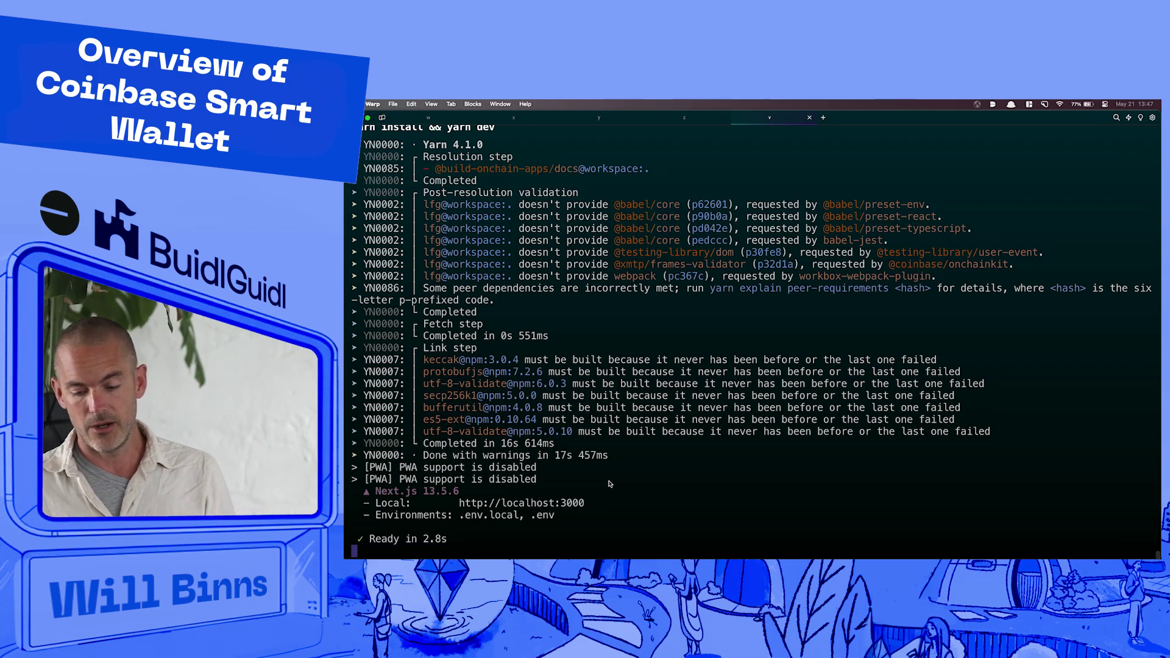
Once Next.js reports ready, open the localhost:3000 link from the server output
click(553, 502)
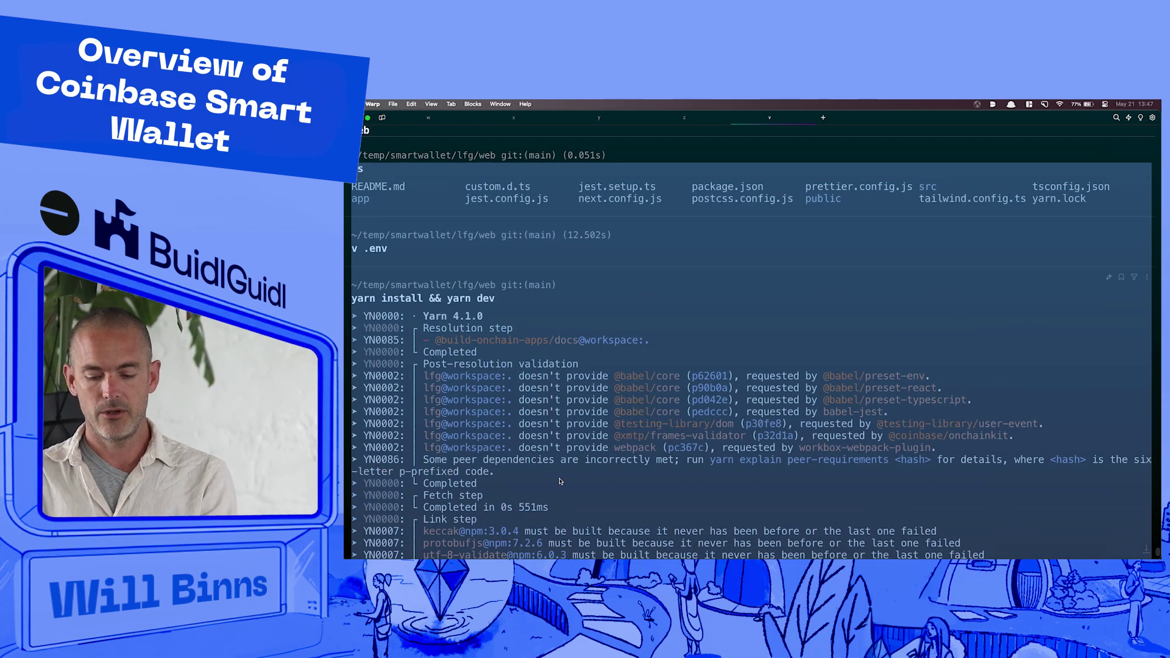
scroll(561, 482, down, 3)
click(570, 530)
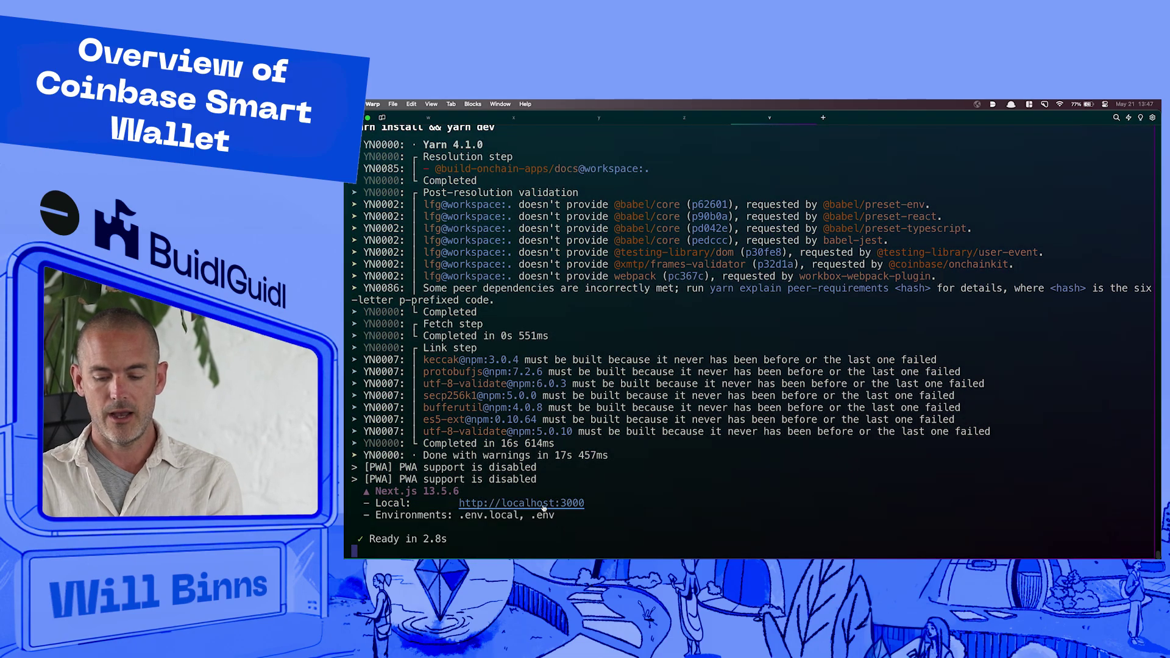
super+click(543, 508)
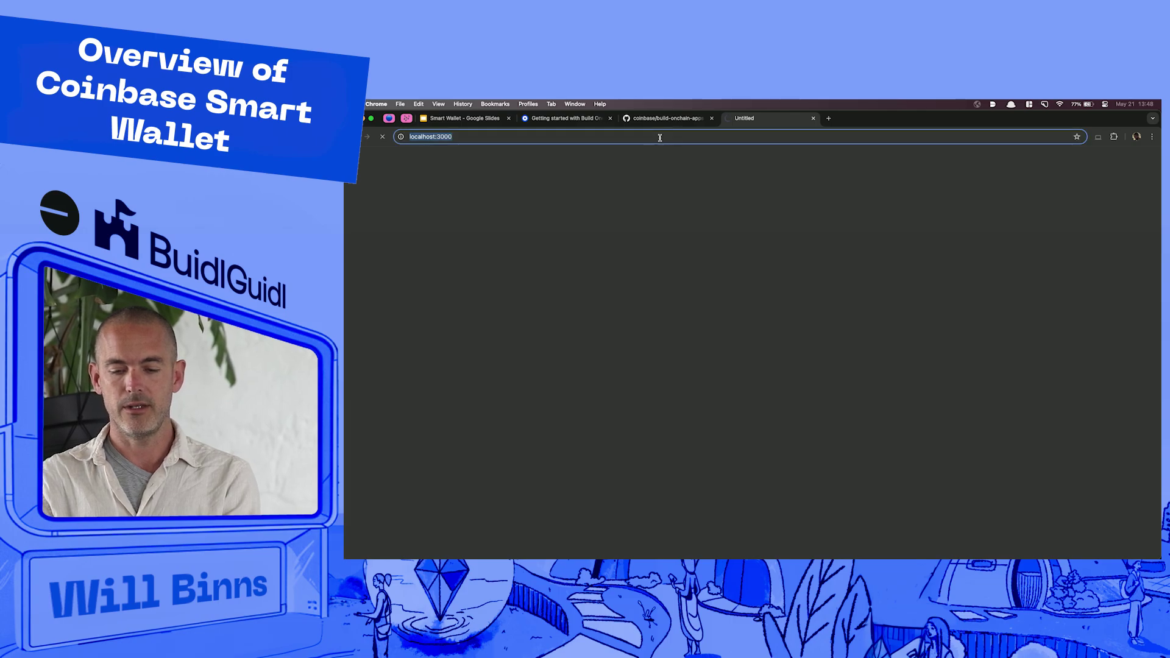
Load localhost:3000 in a new Incognito window
key(super+shift+n)
text(localhost:3000/)
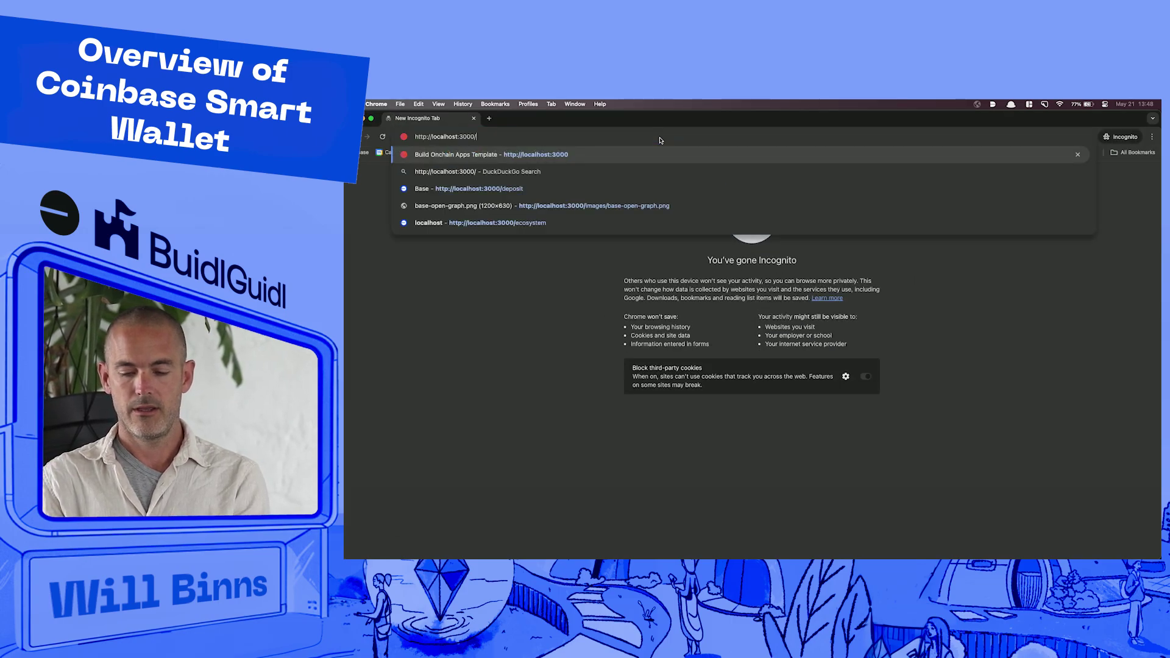
key(Return)
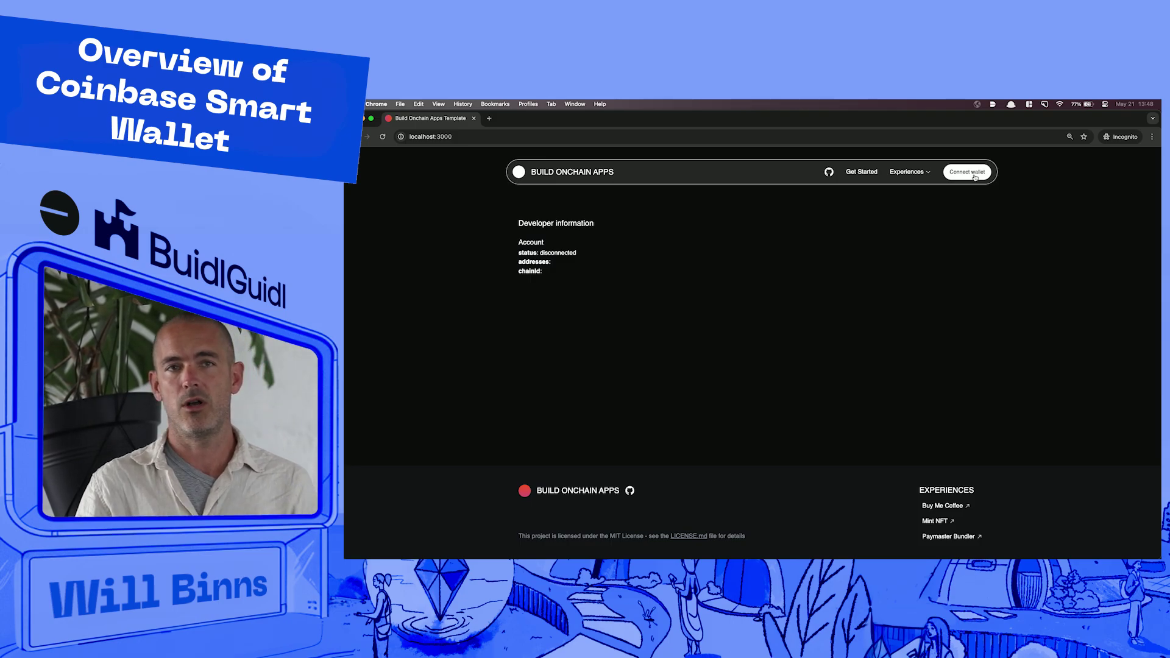
Create a smart wallet with a passkey saved to the Chrome profile, then view its account details
click(974, 174)
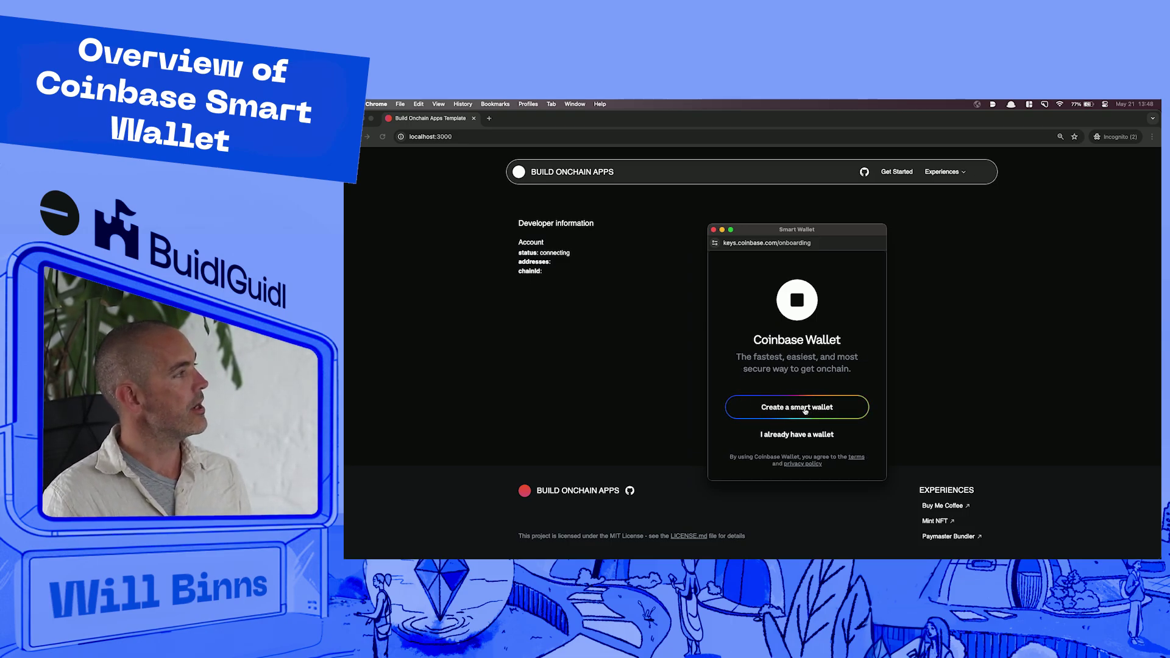
click(803, 413)
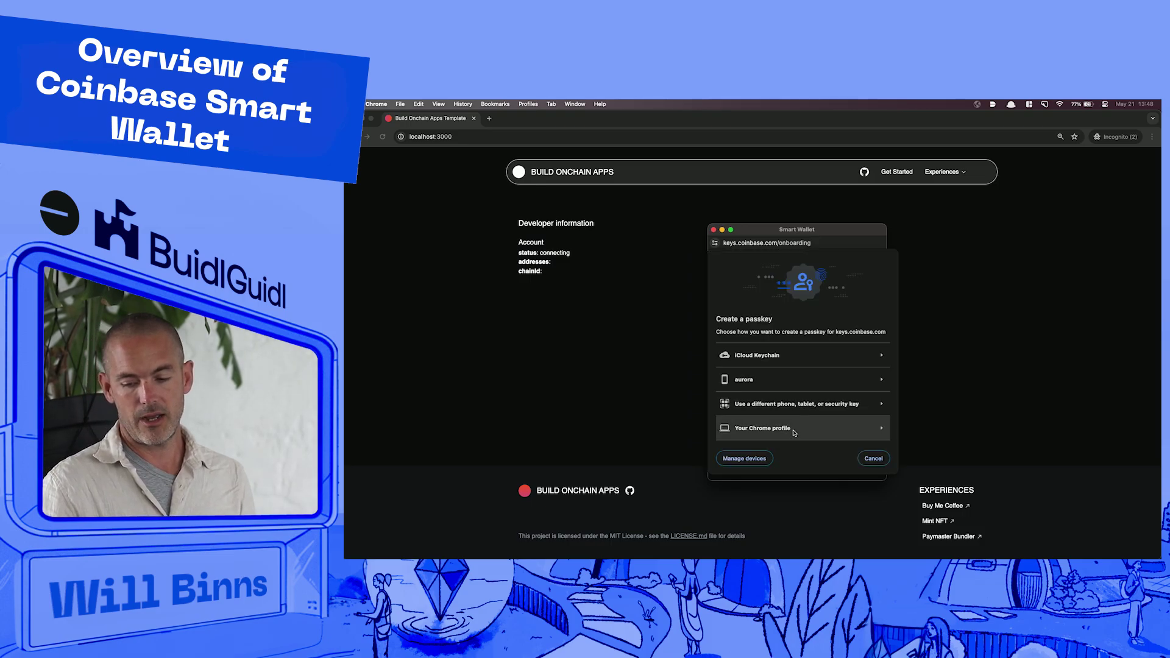
click(793, 432)
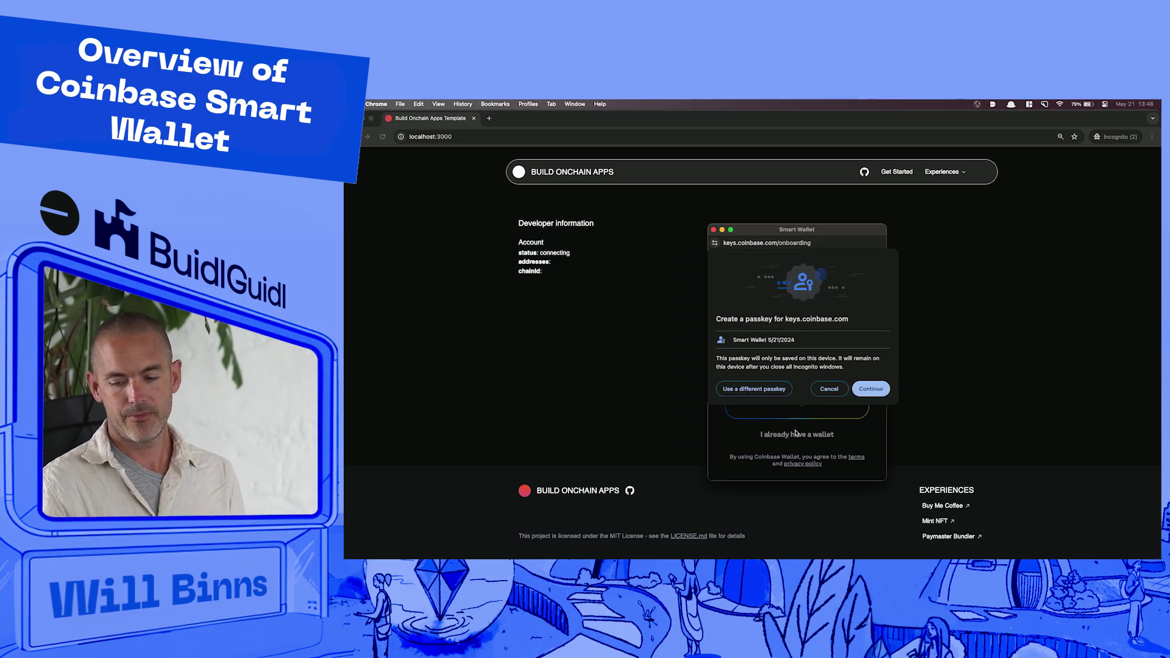
click(876, 392)
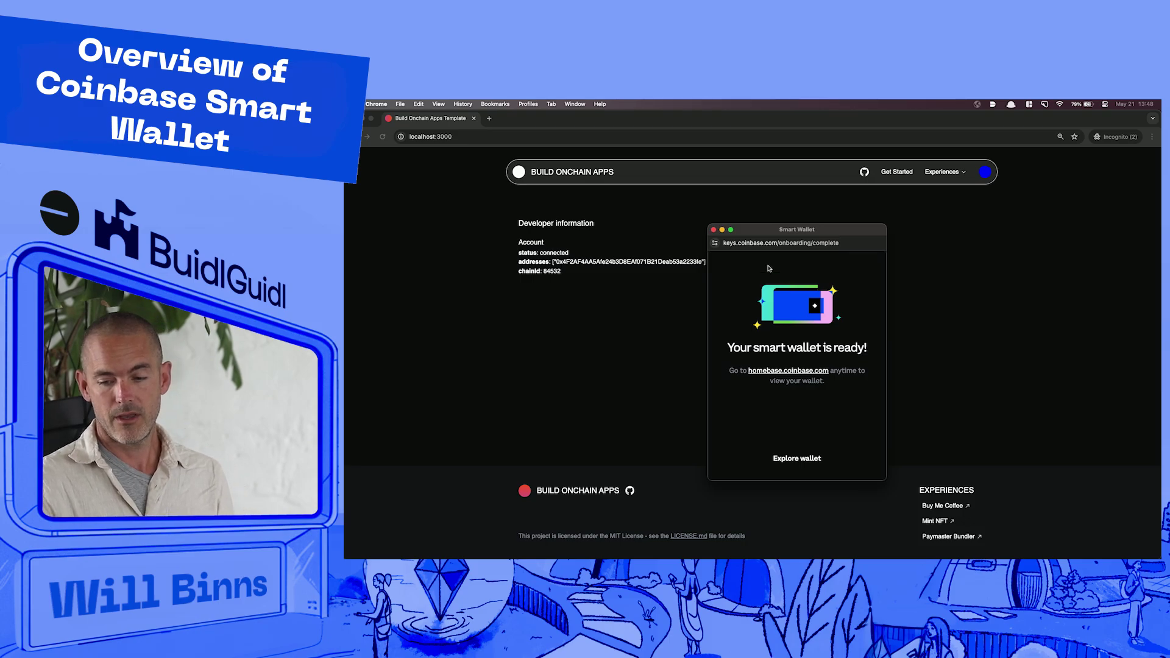
click(714, 231)
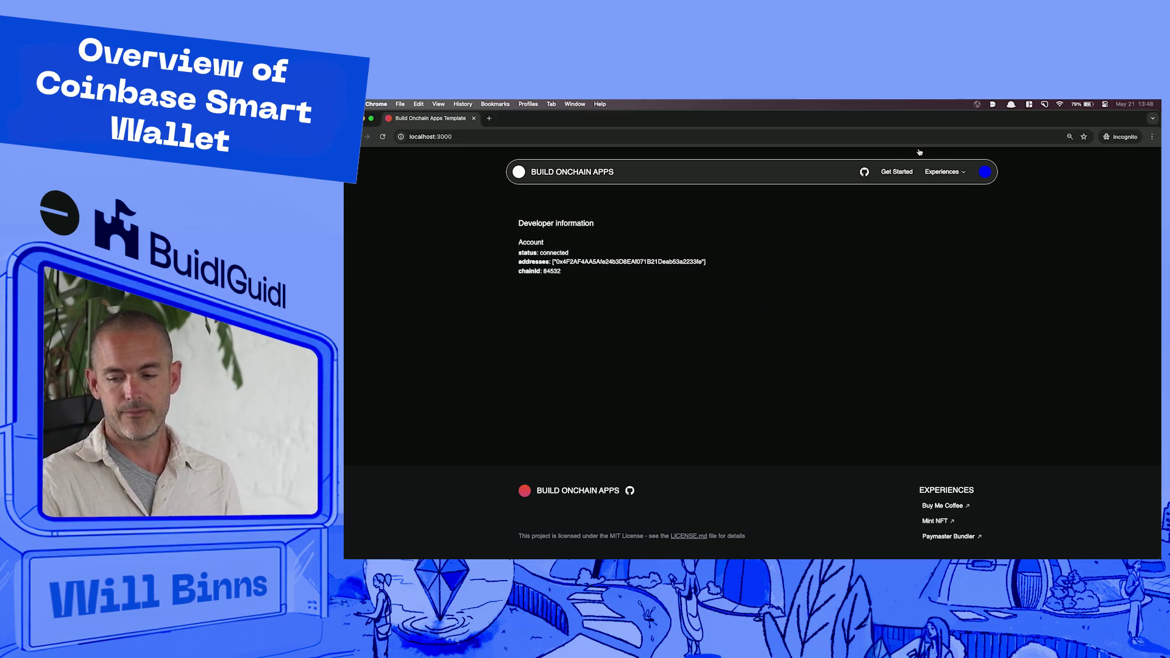
click(985, 173)
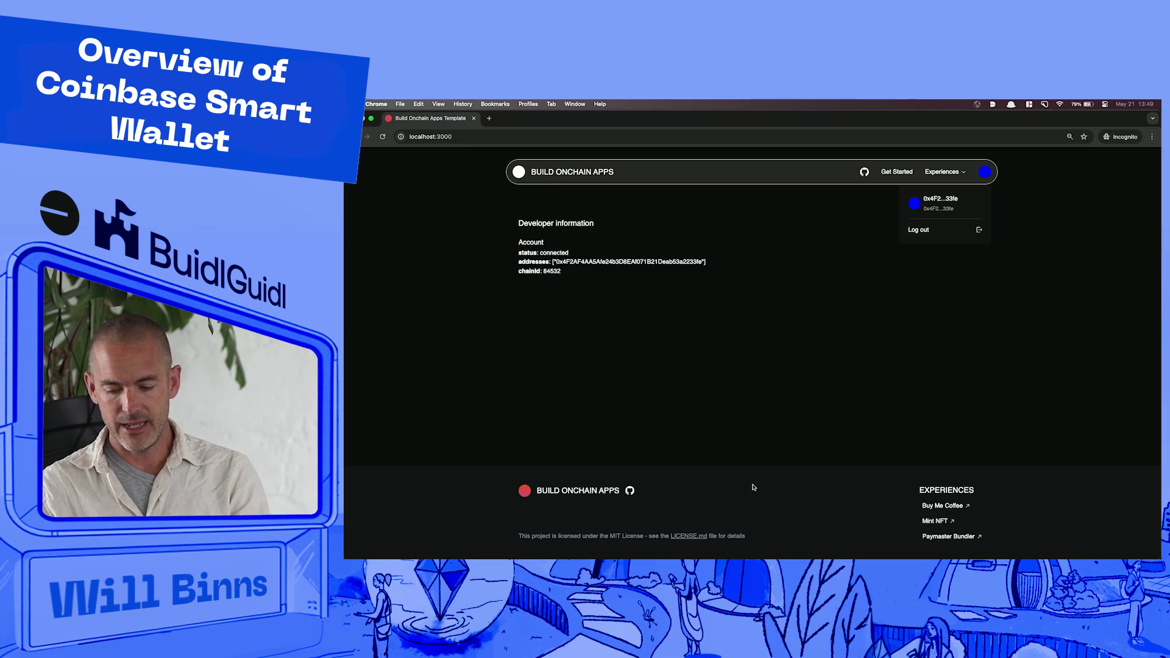
Close the Incognito window and scroll the build-onchain-apps README to highlight its Out of the box list
key(super+w)
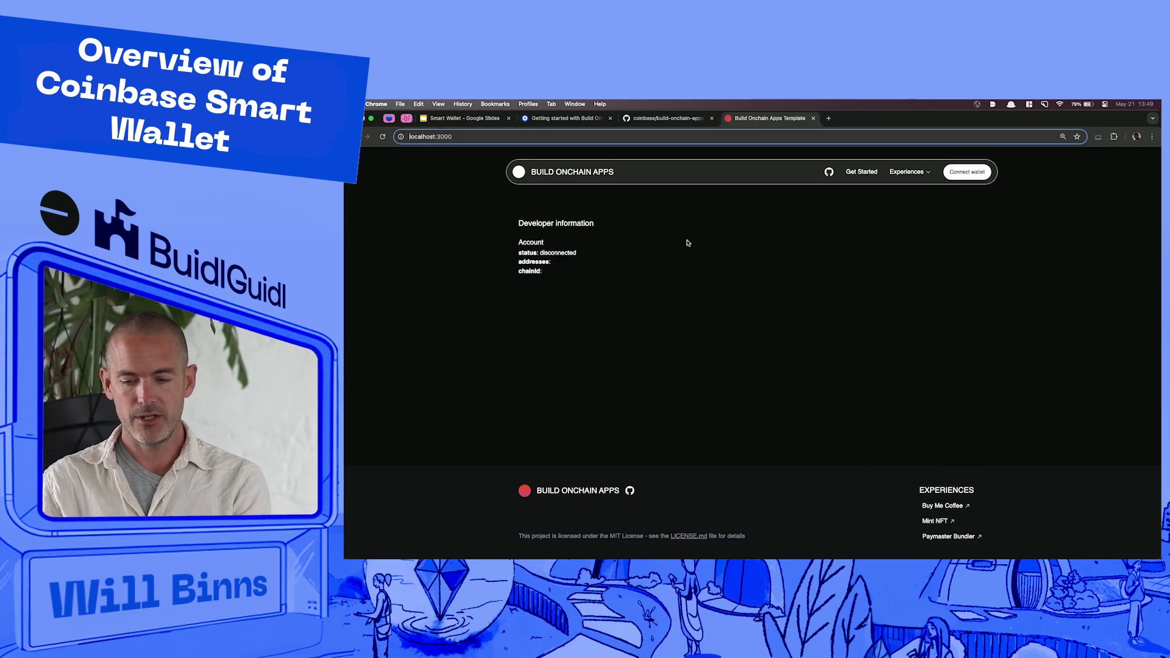
click(648, 119)
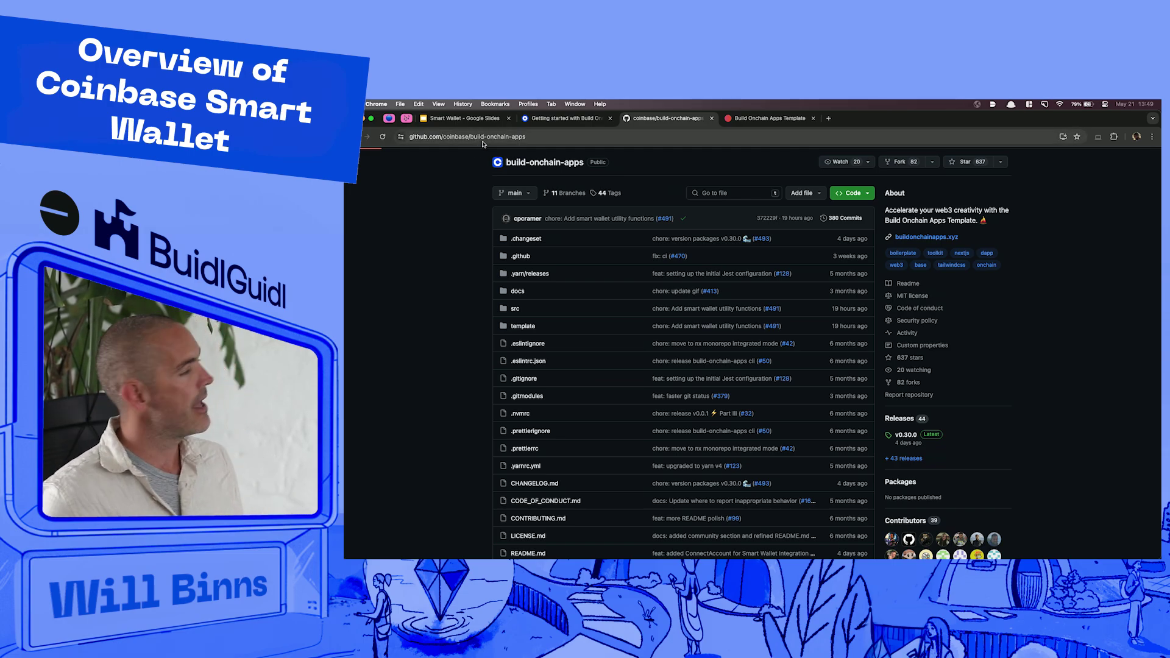
scroll(492, 220, down, 5)
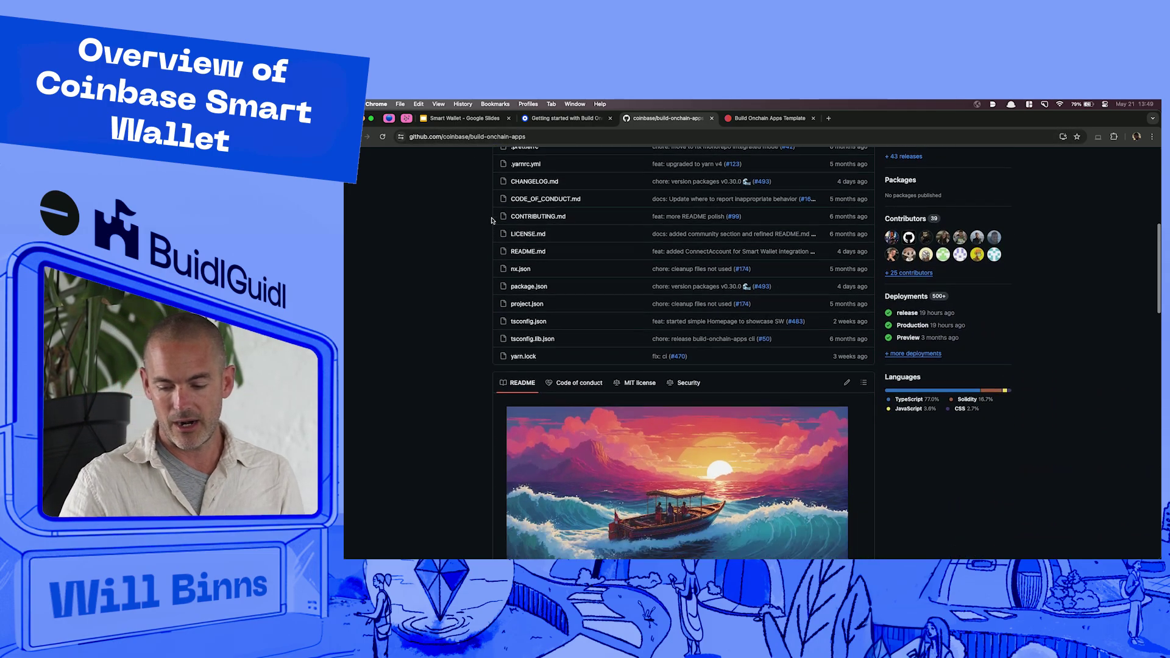
scroll(492, 220, down, 9)
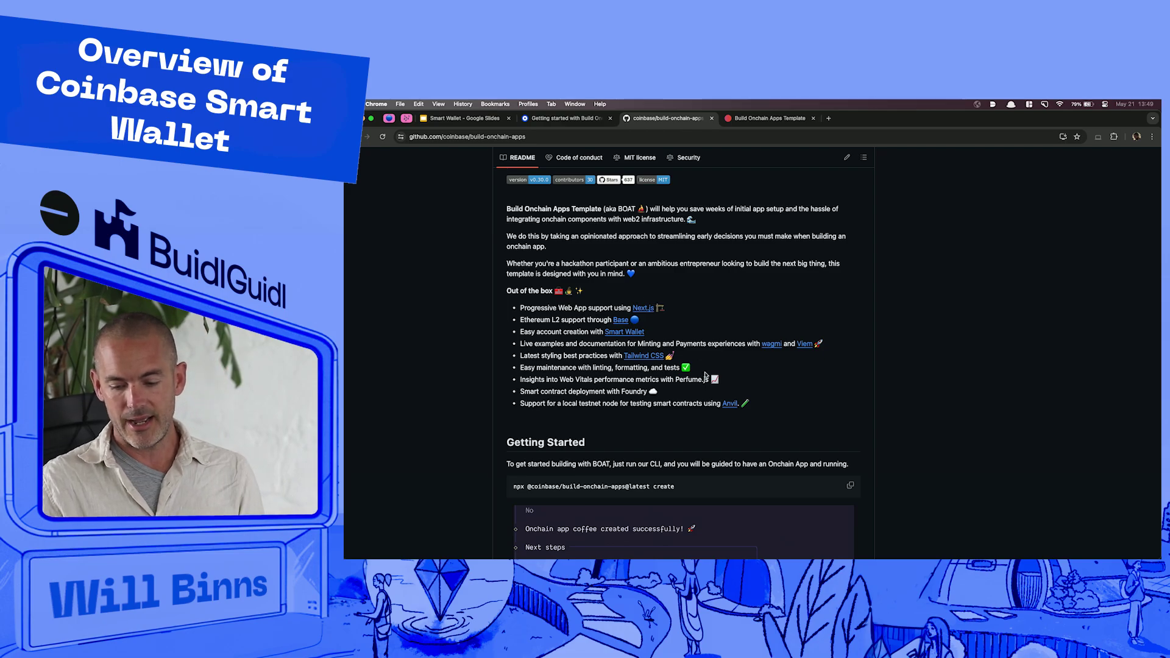
drag(764, 404, 519, 308)
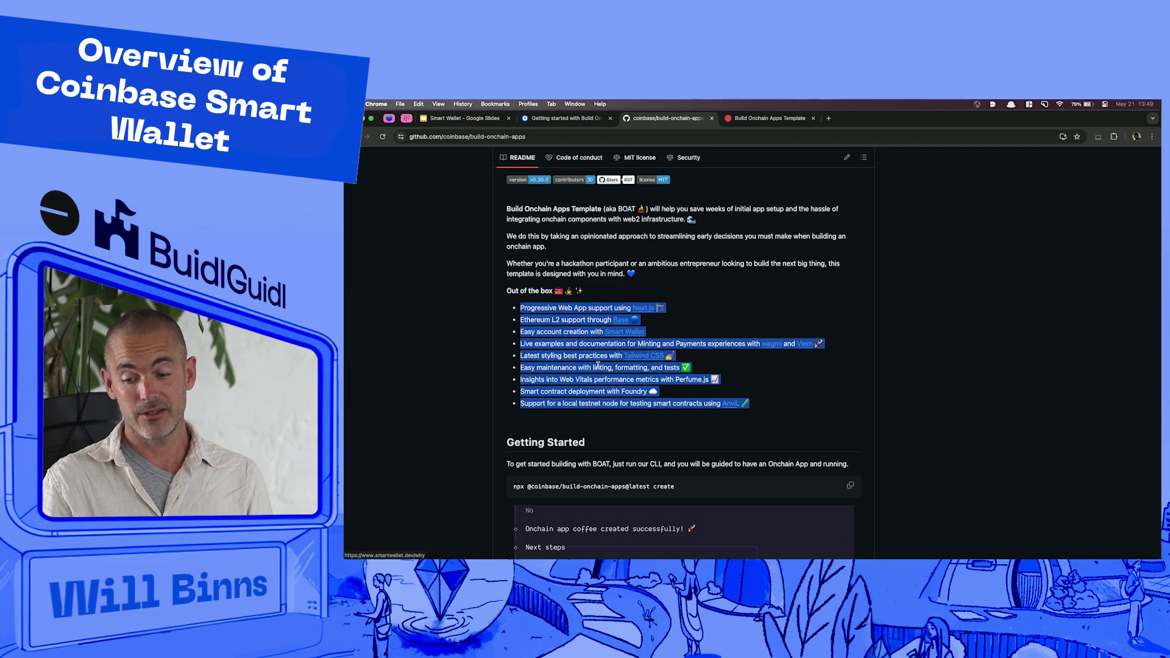
click(785, 405)
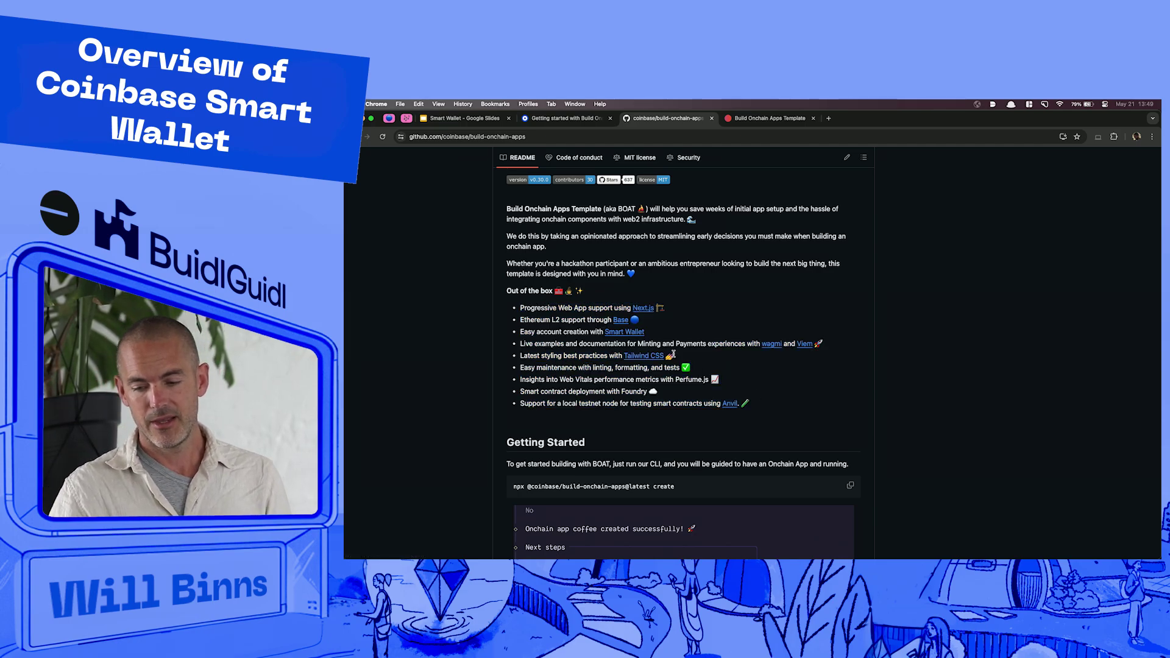